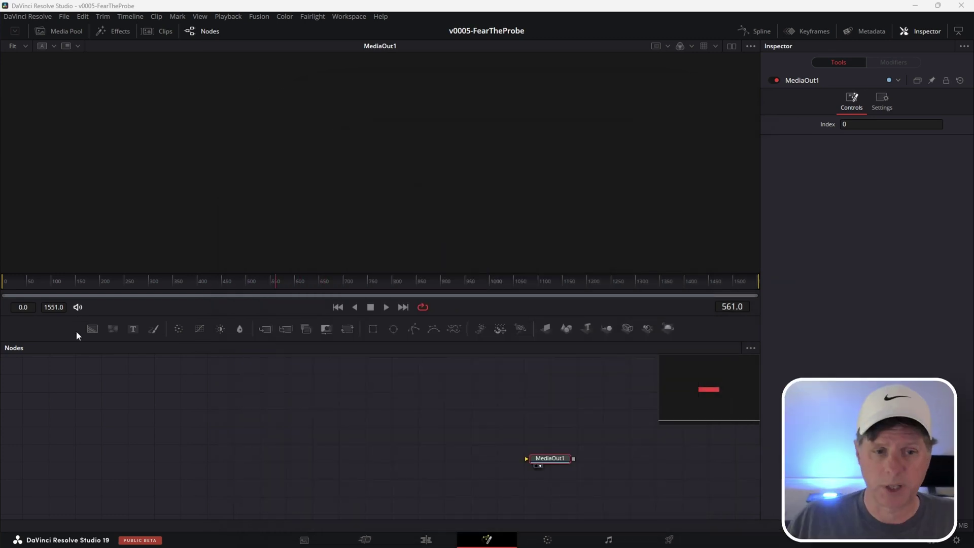
Add a Background node feeding MediaOut1 and merge a new Text node over the background.
drag(88, 330, 574, 493)
click(543, 458)
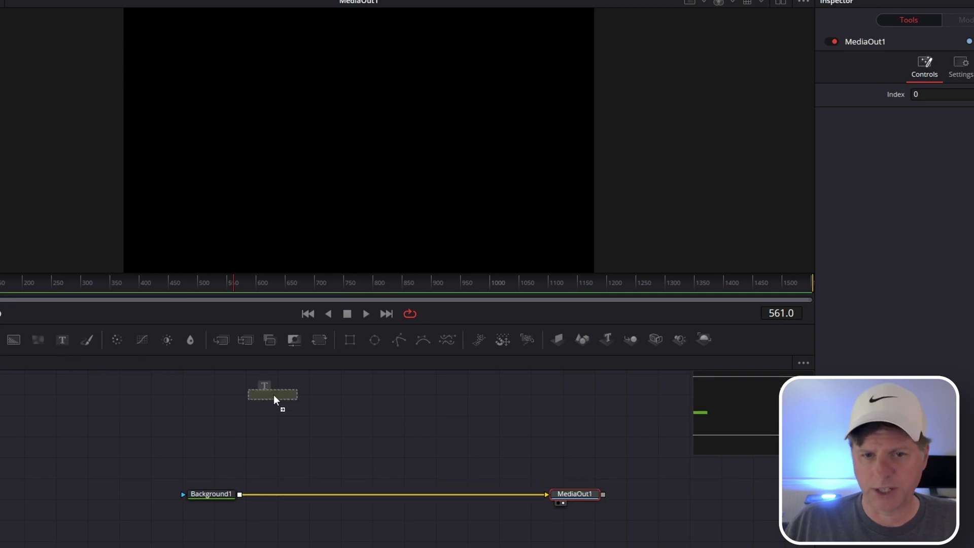
drag(273, 395, 237, 501)
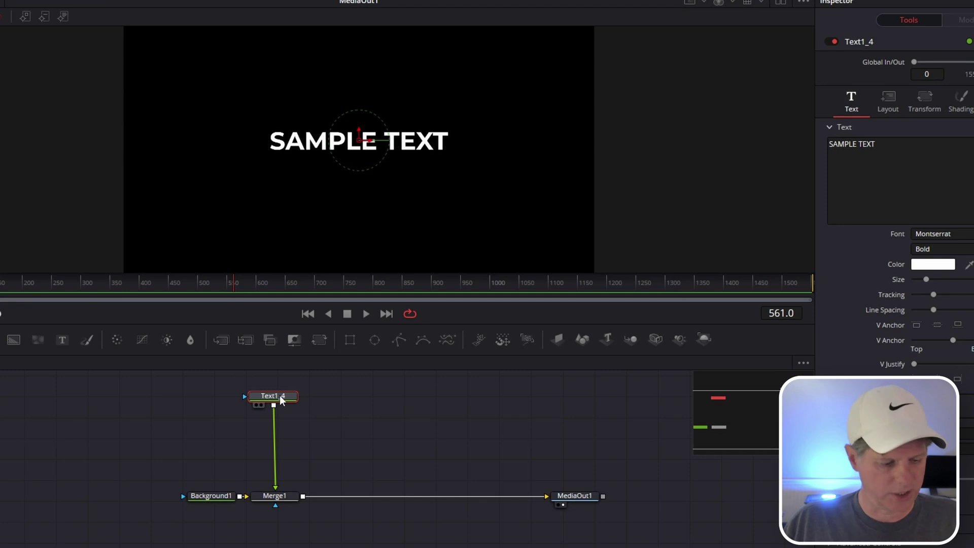
Rename the text node to Text1 and set its content to "FEAR THE PROBE", with PROBE on a second line.
key(F2)
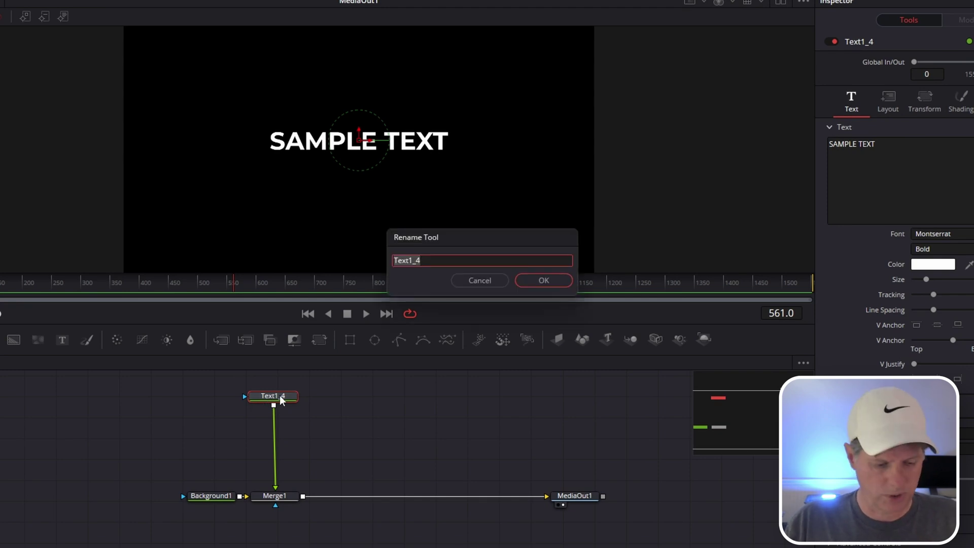
text(Text1)
key(Return)
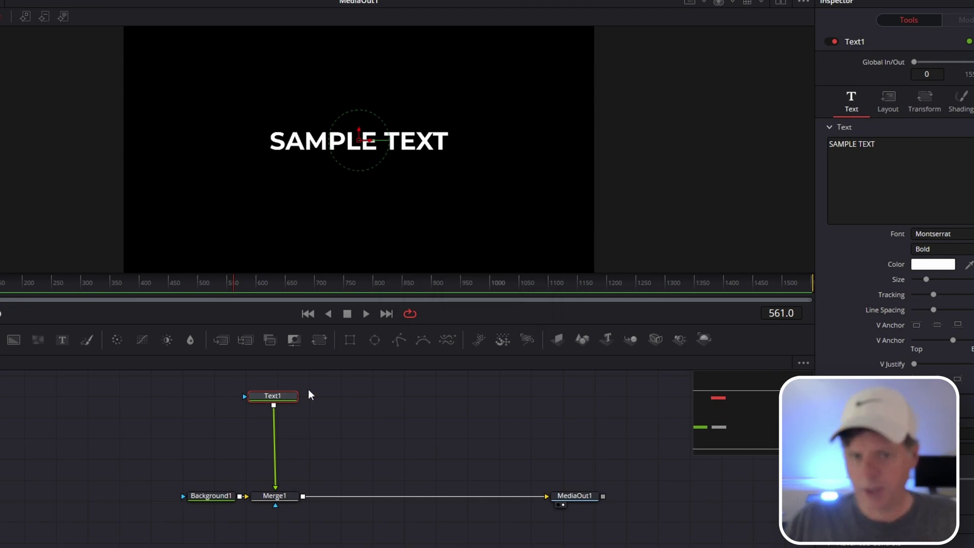
click(901, 147)
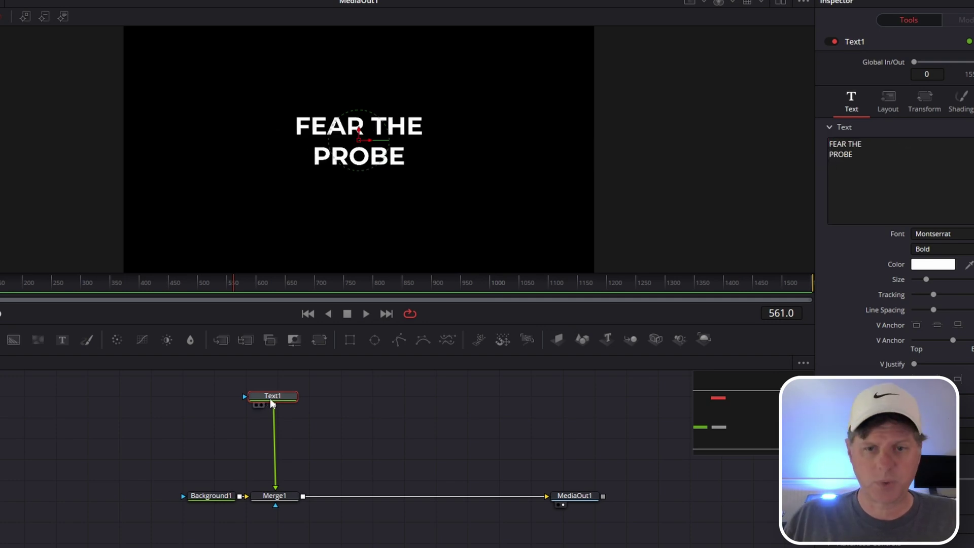
Insert a DVE node between Text1 and Merge1 and explore its pivot and rotation controls.
key(shift+space)
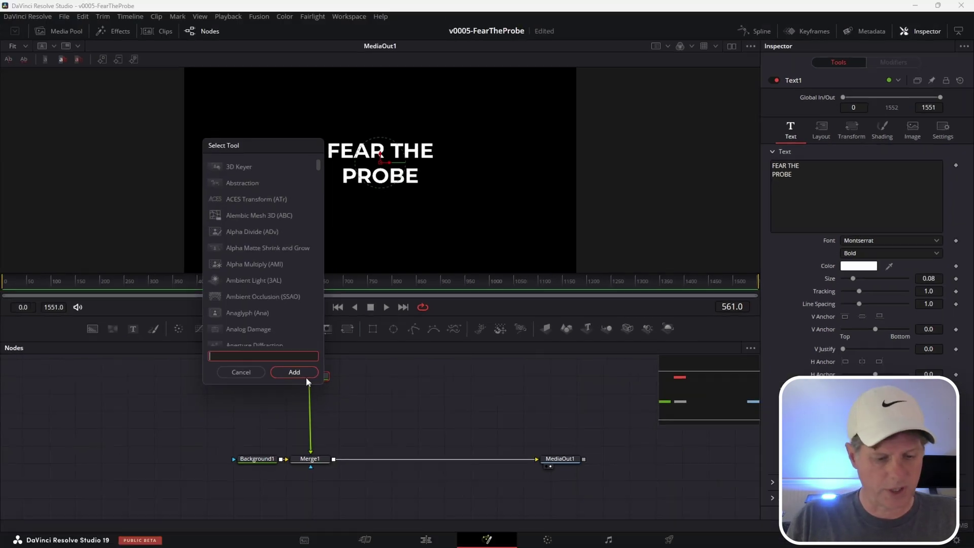
text(dve)
click(299, 375)
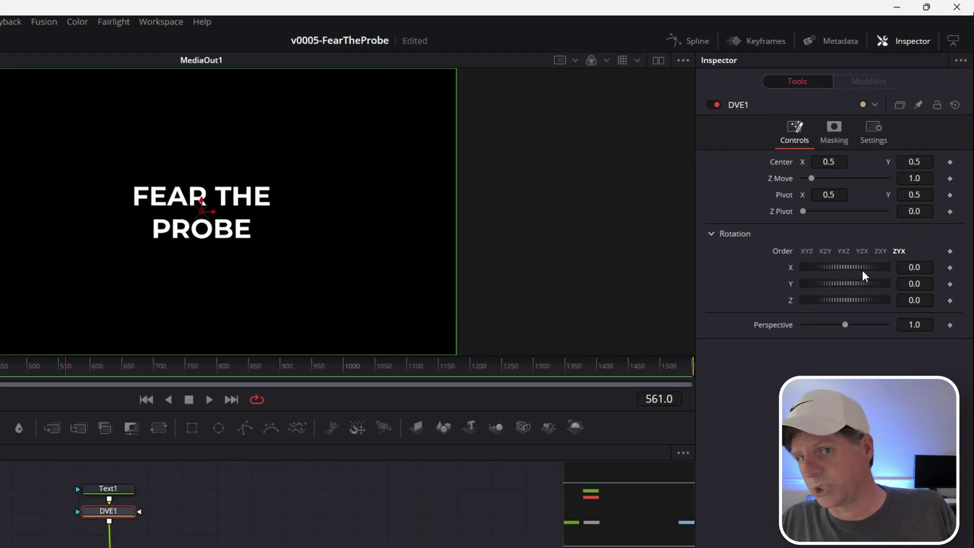
drag(888, 207, 874, 206)
mouse_move(845, 270)
mouse_down()
mouse_move(817, 272)
mouse_move(861, 278)
mouse_move(827, 284)
mouse_move(824, 266)
mouse_move(852, 299)
mouse_move(818, 297)
mouse_move(860, 285)
mouse_move(813, 266)
mouse_move(864, 266)
mouse_up()
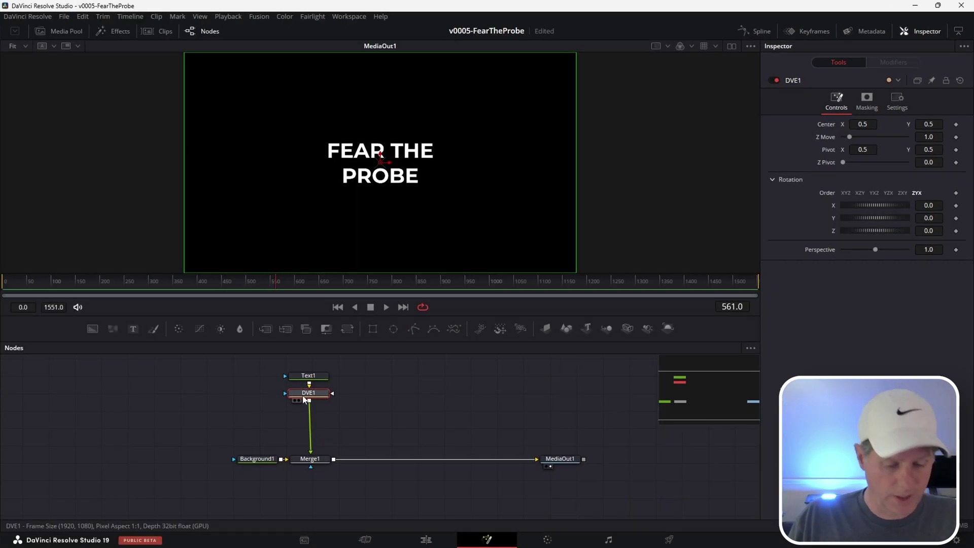
Insert a Transform node between DVE1 and Merge1.
key(shift+space)
text(dve)
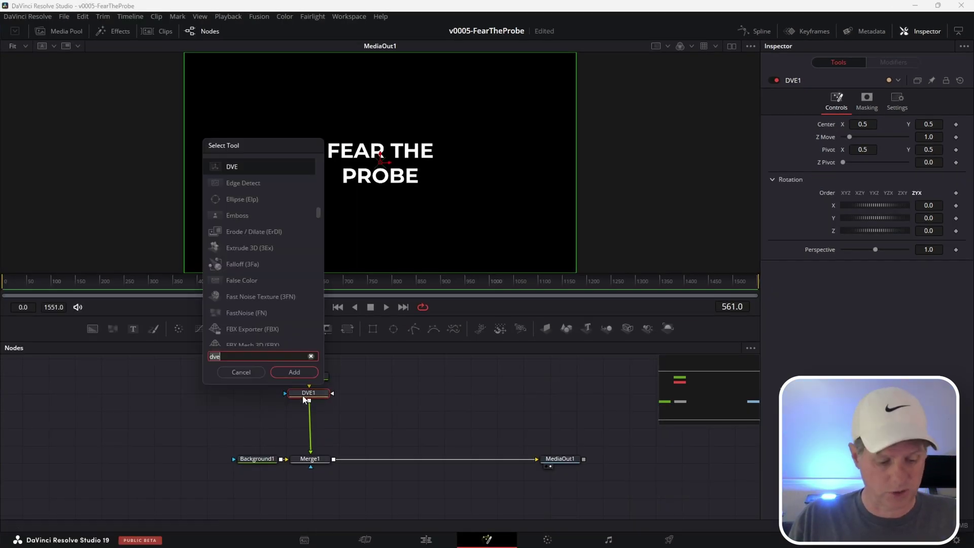
key(BackSpace)
key(BackSpace)
key(BackSpace)
text(xf)
key(Return)
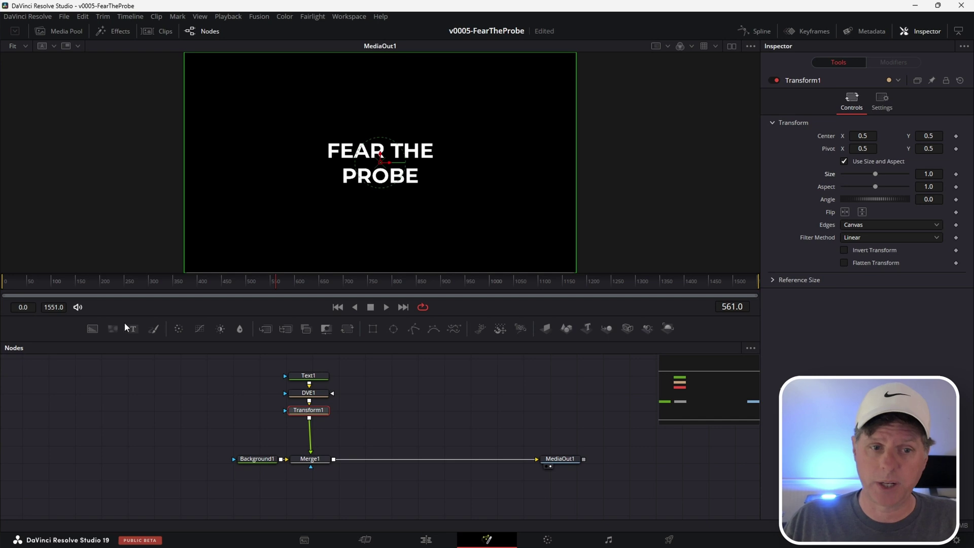
Add an unconnected FastNoise node beside the text branch and show it next to MediaOut1 in a dual-viewer layout.
drag(114, 329, 163, 416)
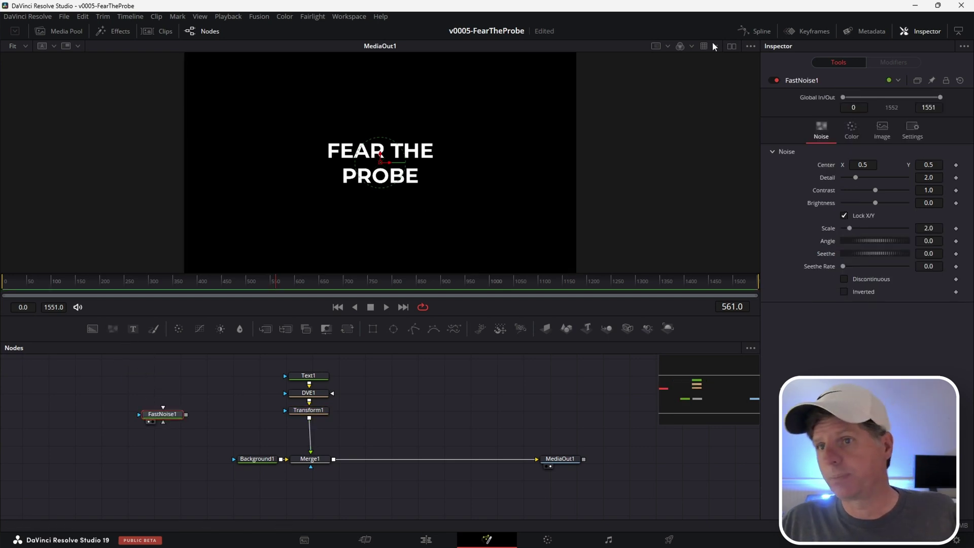
click(731, 47)
drag(160, 417, 202, 404)
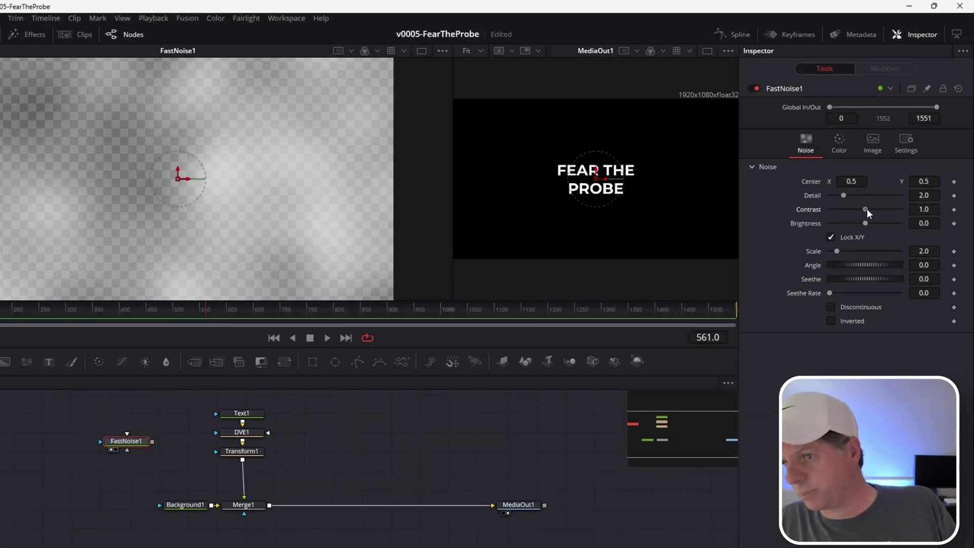
Set the FastNoise1 contrast to about 2.71 and the Color 1 alpha to 1.0.
drag(875, 190, 882, 210)
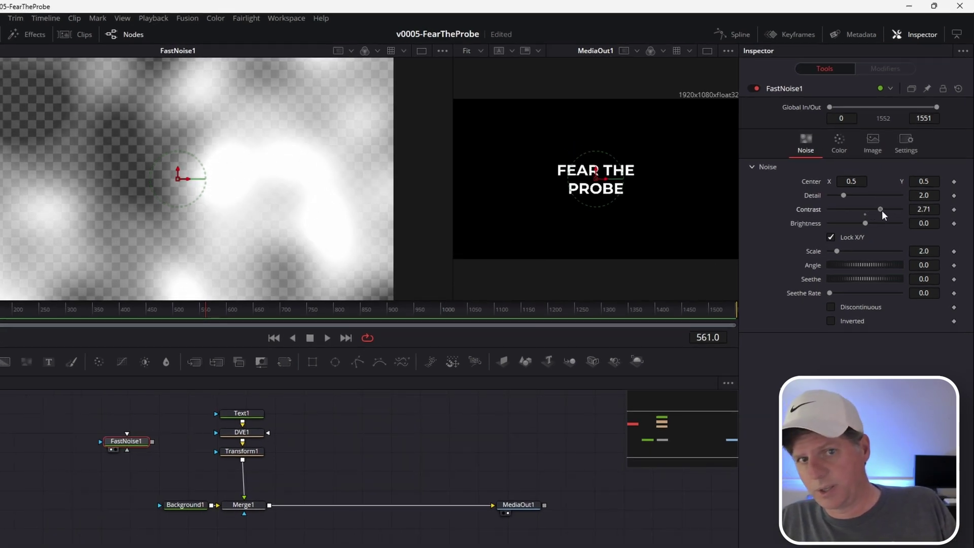
click(842, 144)
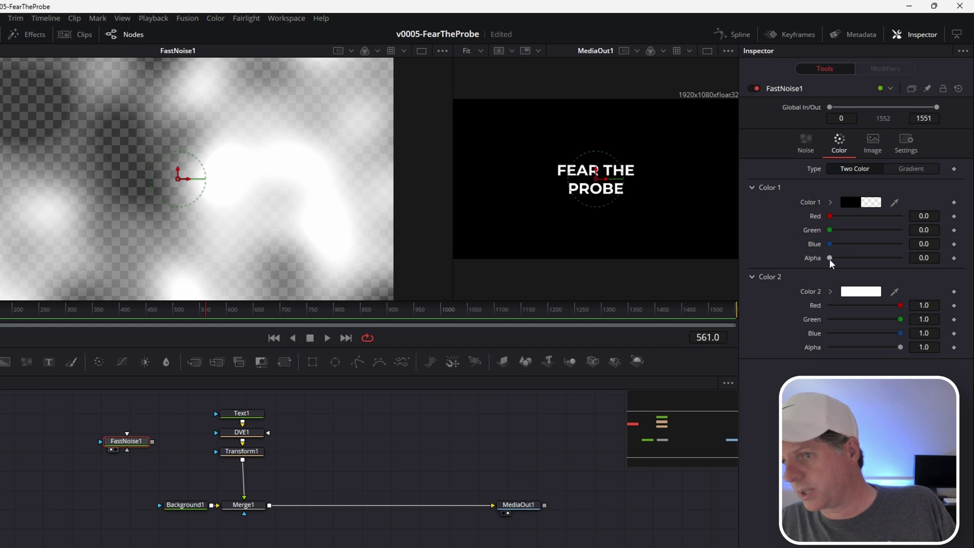
drag(830, 259, 936, 257)
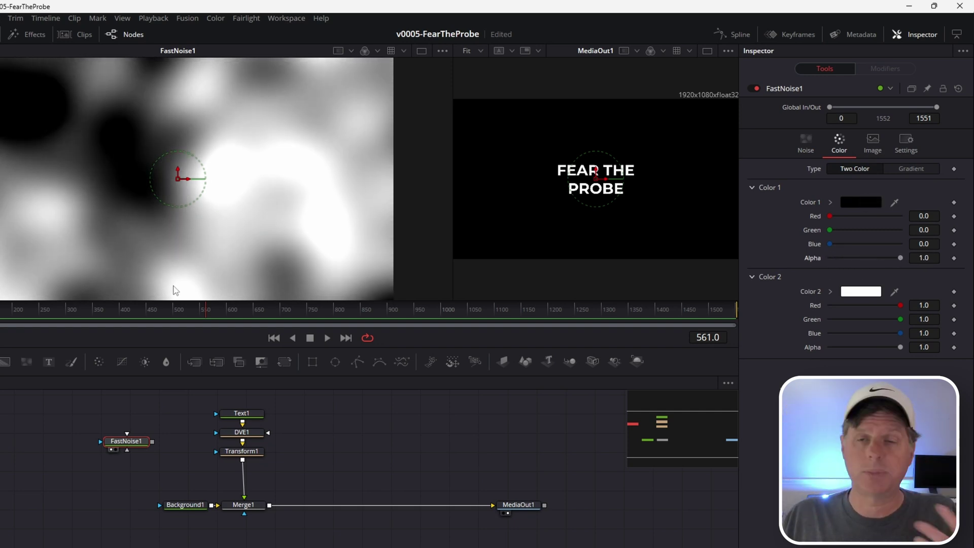
Modify the Size parameter of Transform1 with a Probe modifier.
click(242, 453)
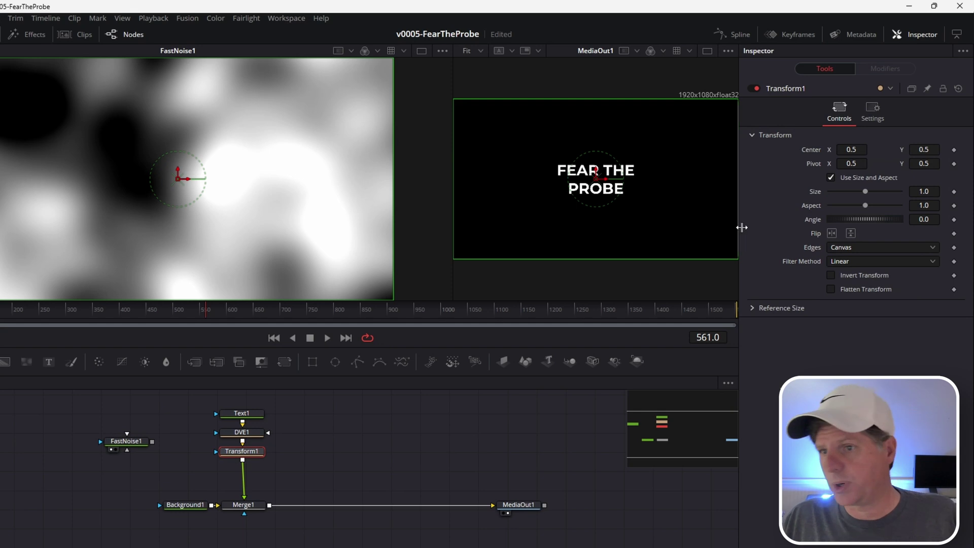
right_click(816, 193)
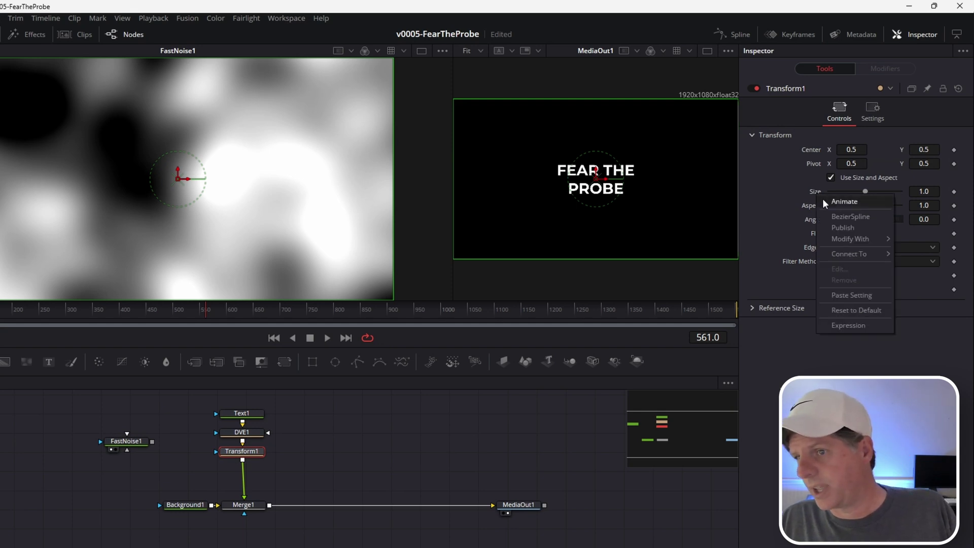
mouse_move(839, 237)
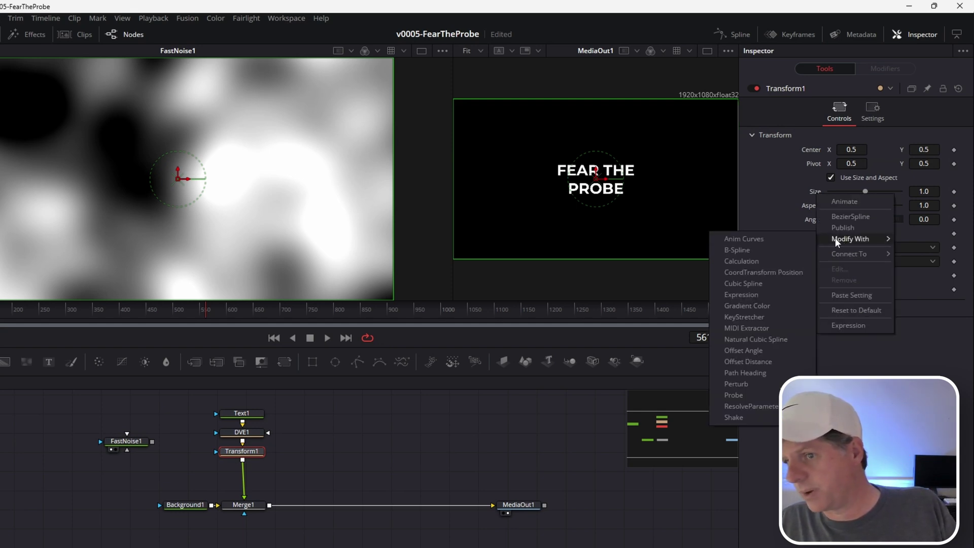
click(754, 392)
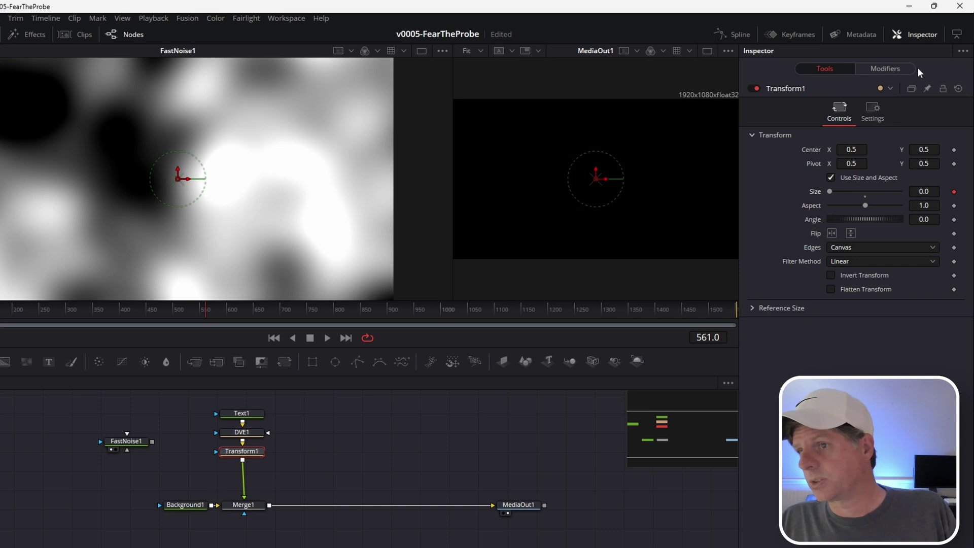
Connect the Image To Probe input of the Probe modifier to the output of FastNoise1.
click(900, 68)
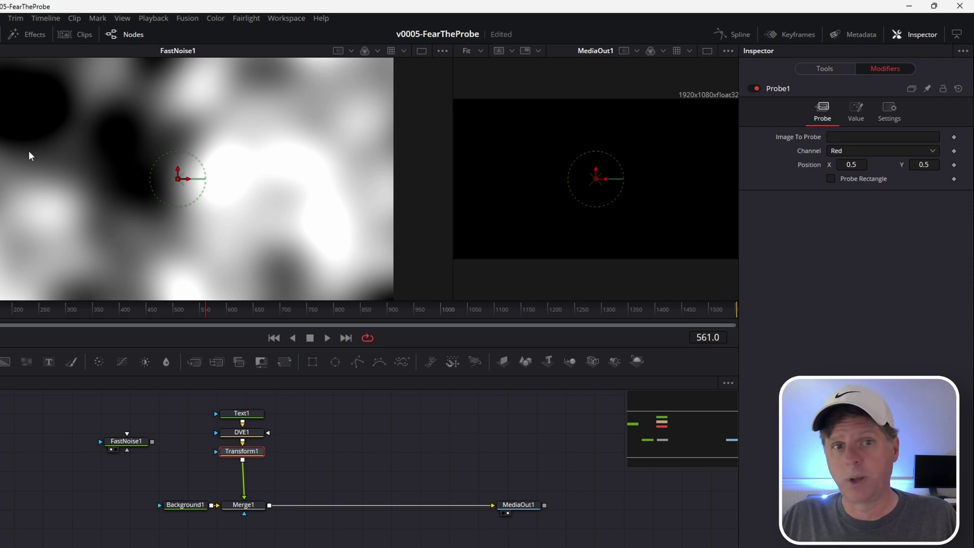
right_click(780, 143)
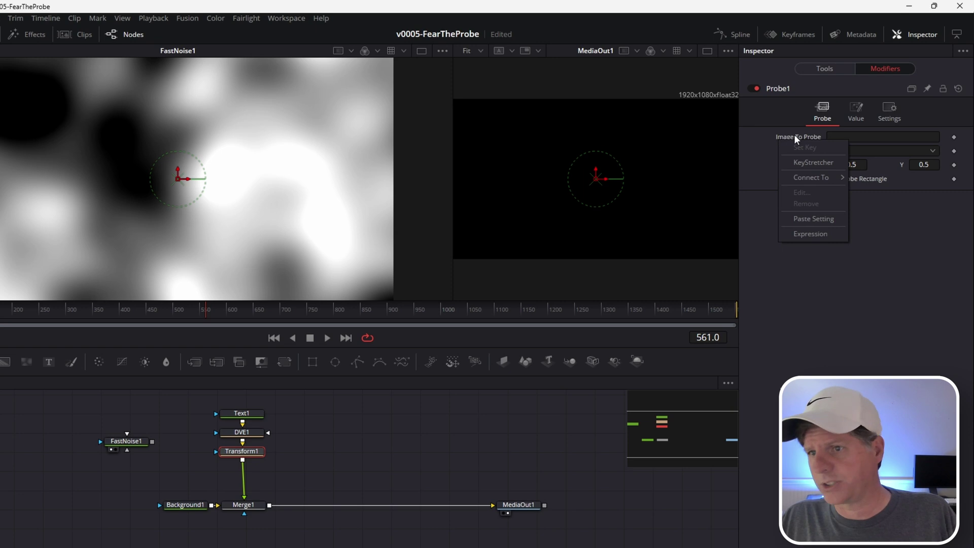
mouse_move(824, 175)
mouse_move(896, 200)
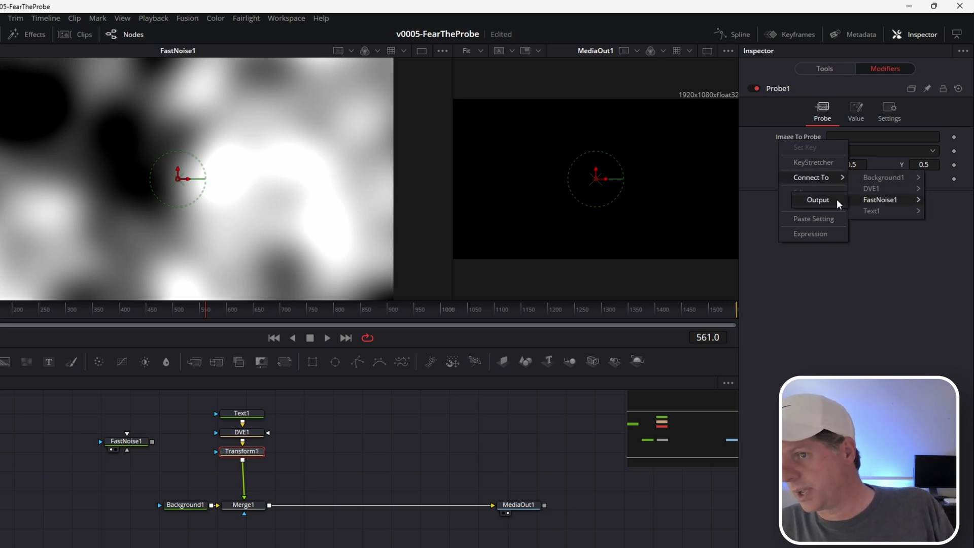
click(836, 198)
click(886, 138)
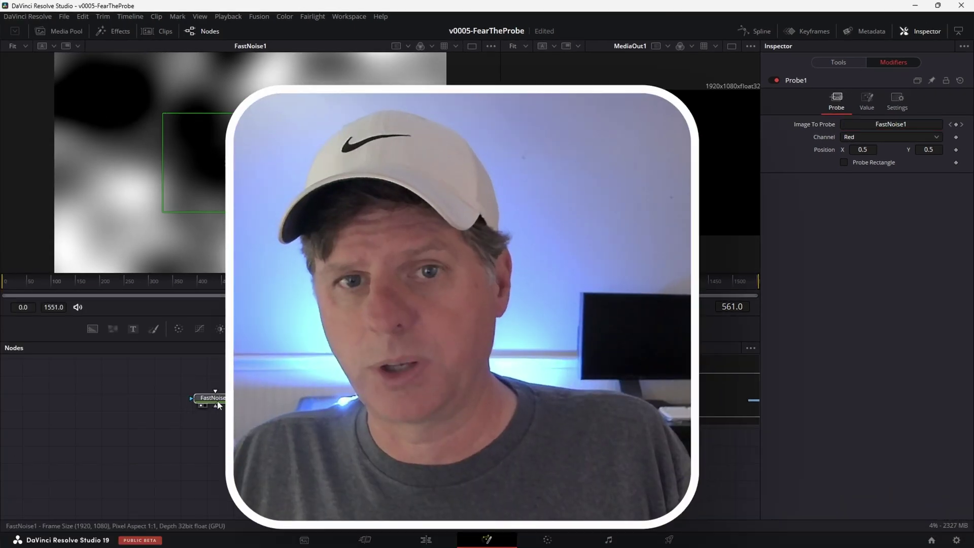
Examine the noise at the probe position, show Transform1 in the second viewer and check its probe-driven Size.
click(207, 400)
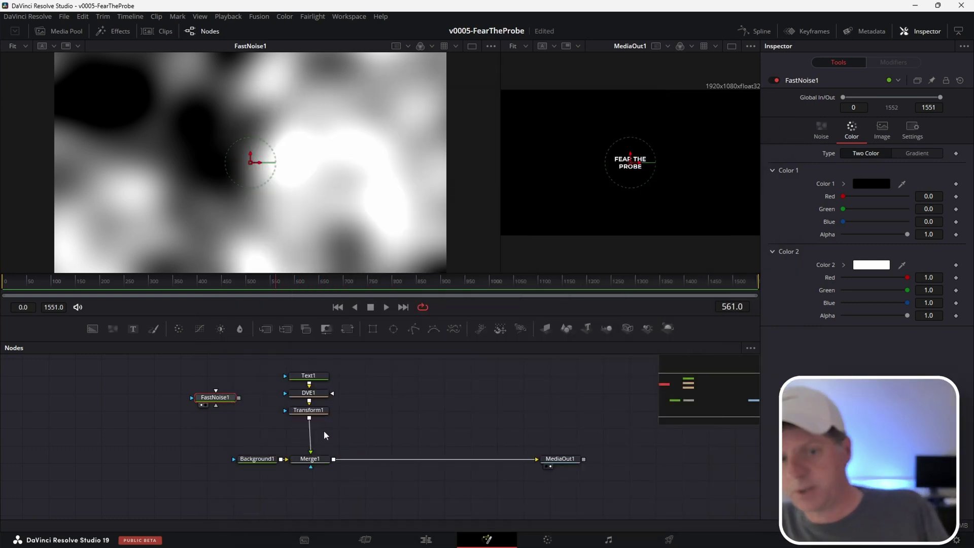
click(308, 409)
click(893, 62)
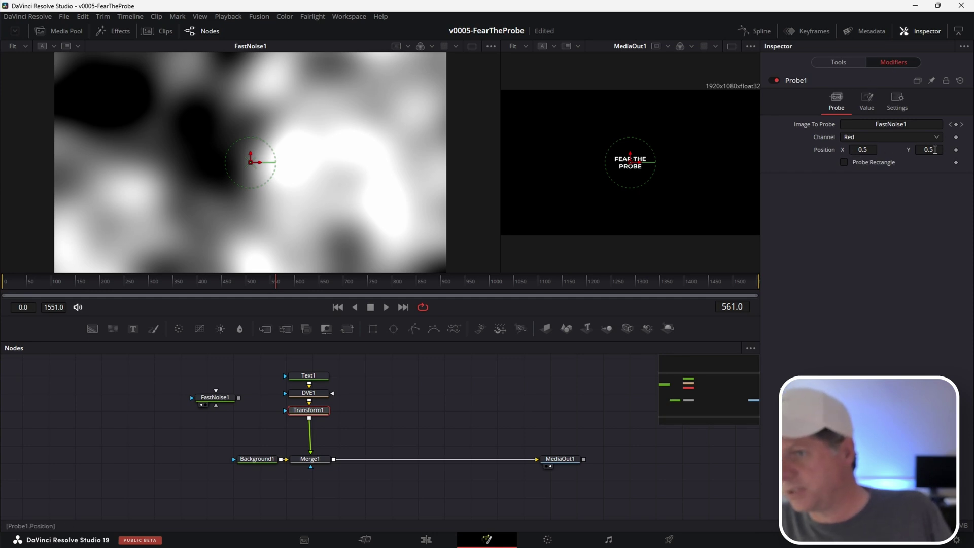
scroll(260, 159, up, 5)
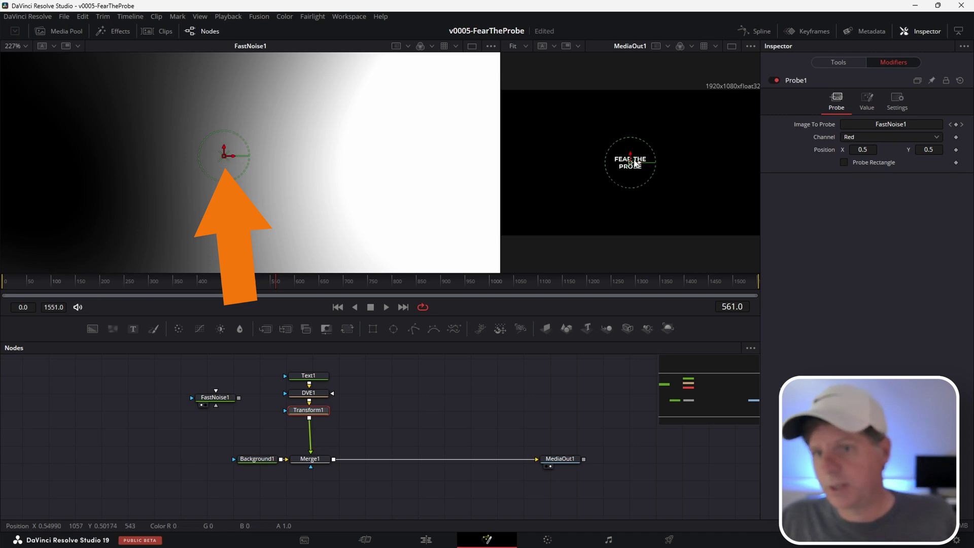
click(299, 418)
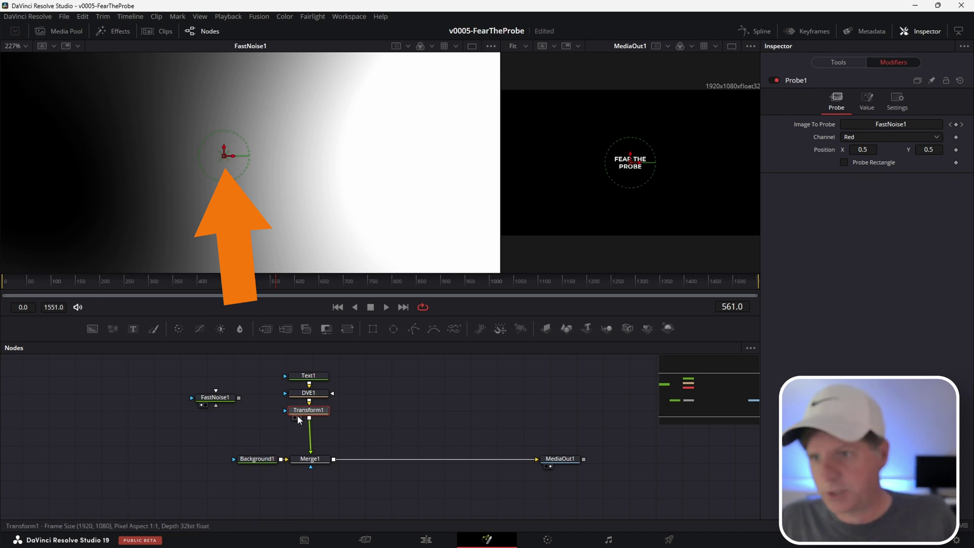
click(831, 62)
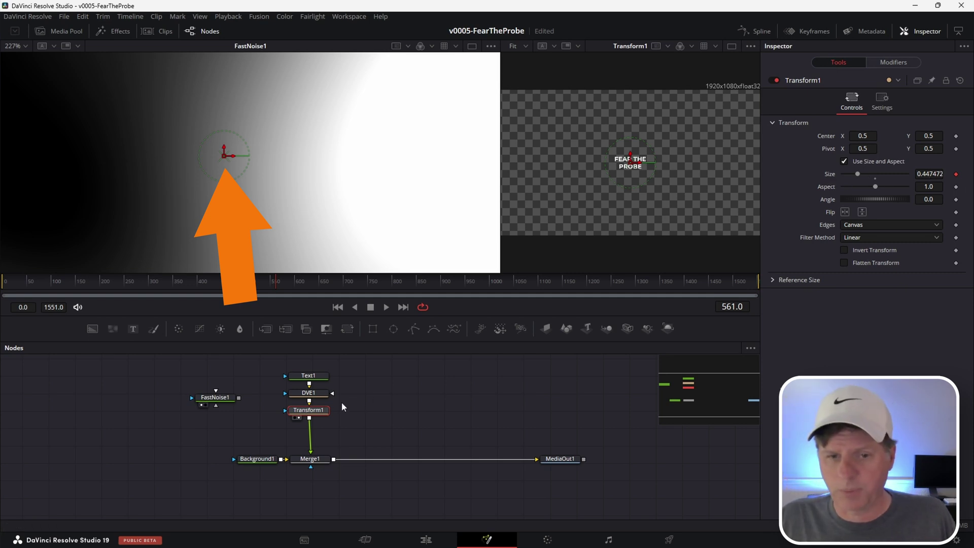
Set the X position of Transform1's Probe modifier to 0.41, over a dark area of the noise.
click(215, 397)
scroll(288, 142, down, 2)
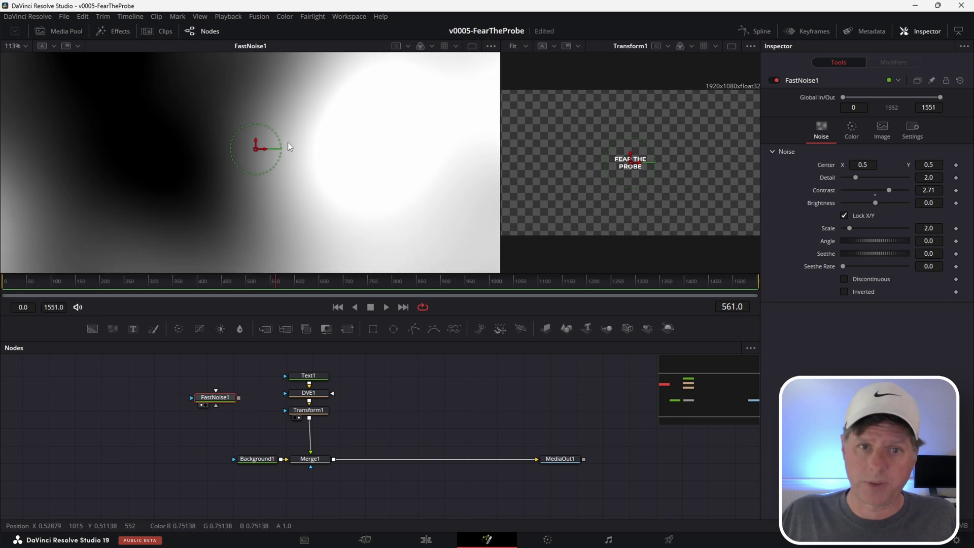
scroll(288, 147, down, 1)
scroll(264, 144, down, 1)
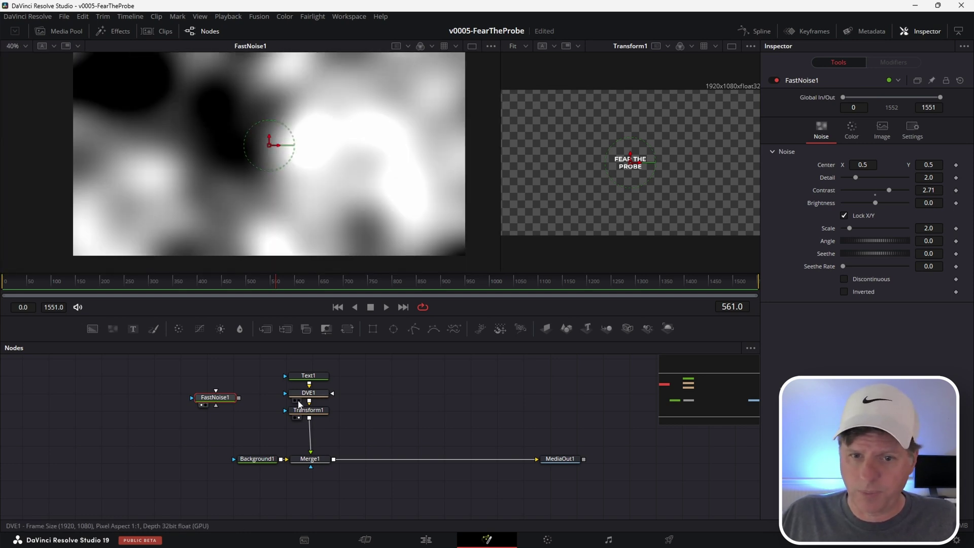
click(313, 413)
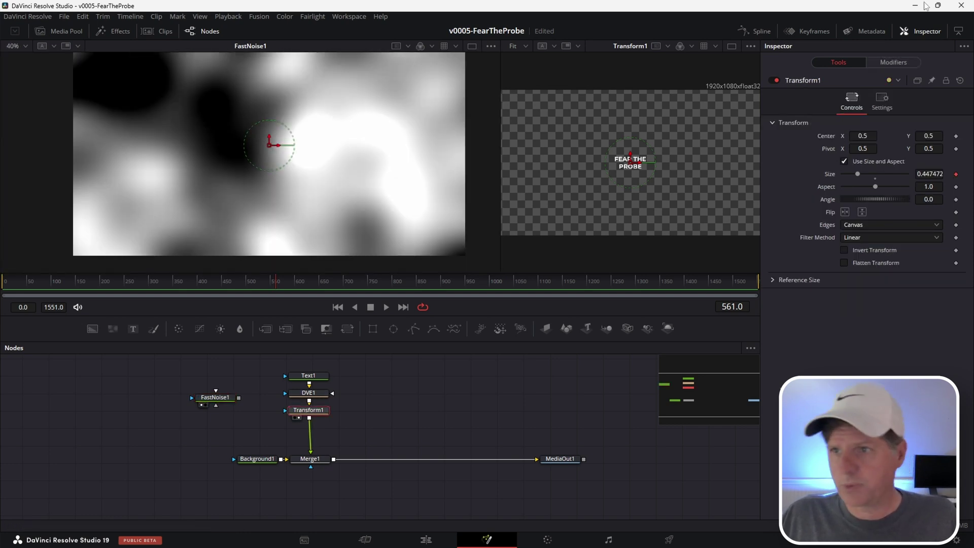
click(893, 63)
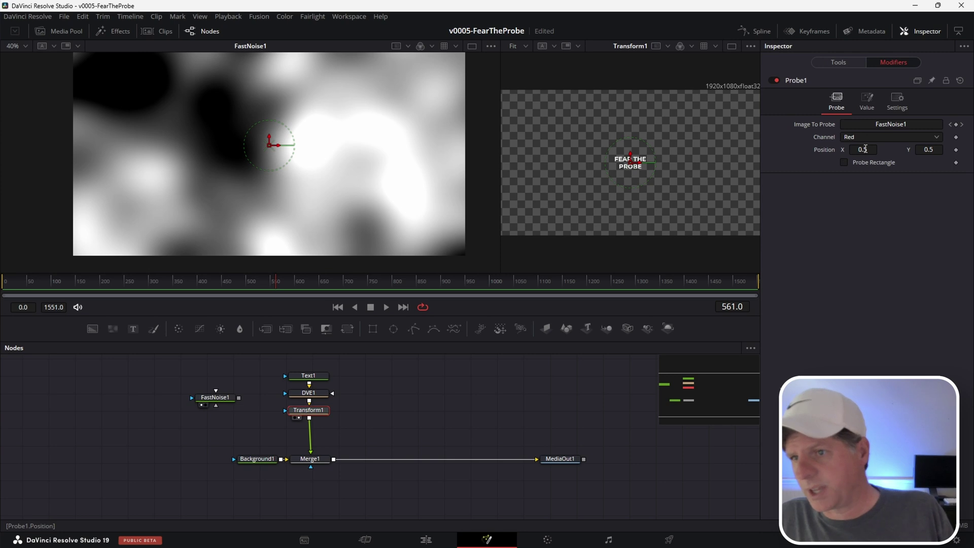
drag(865, 149, 717, 147)
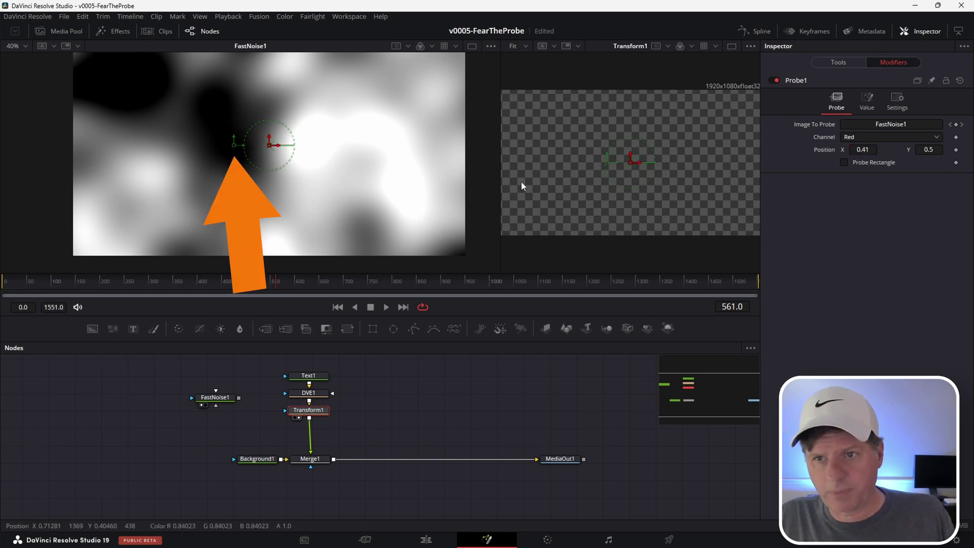
scroll(640, 154, down, 3)
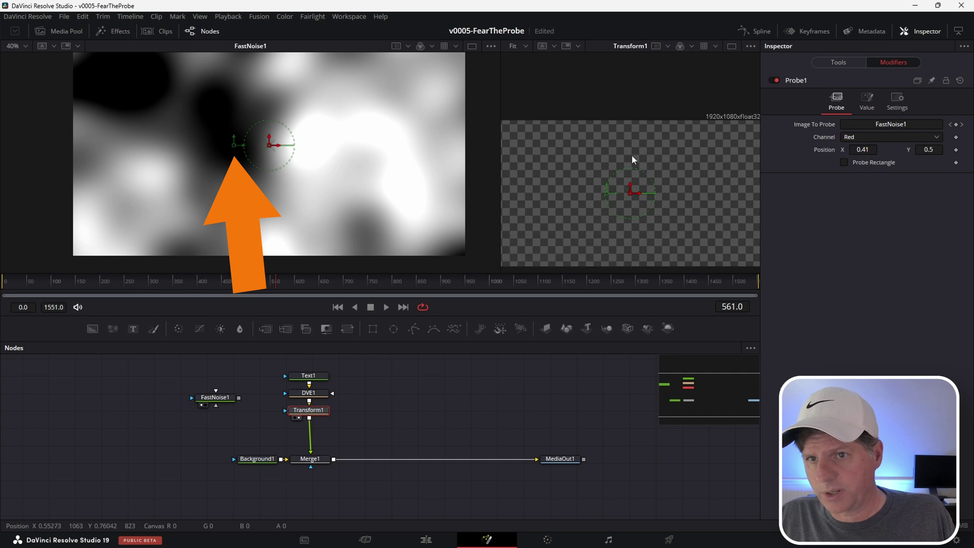
scroll(625, 156, down, 2)
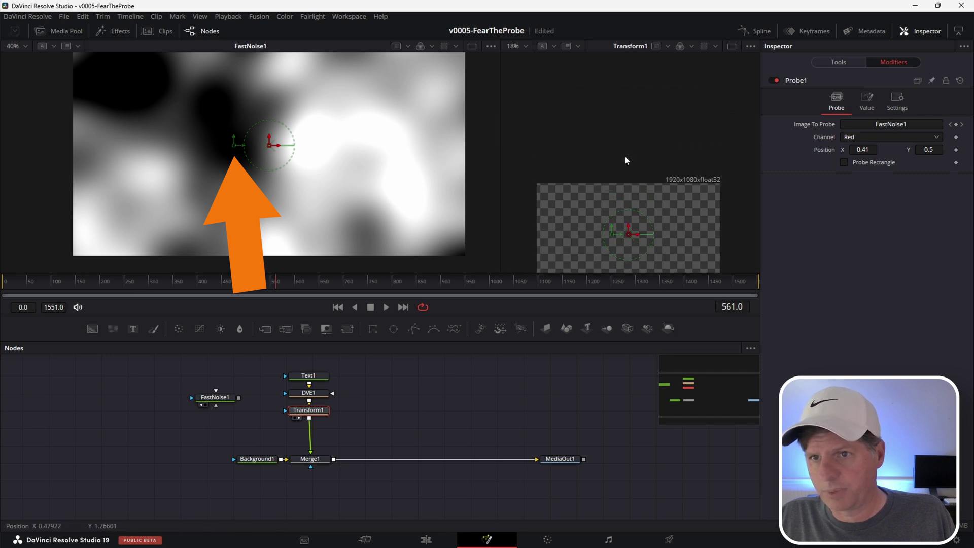
Set the X position of Transform1's Probe modifier to 0.612, over a bright area of the noise.
scroll(625, 156, up, 4)
drag(857, 149, 877, 149)
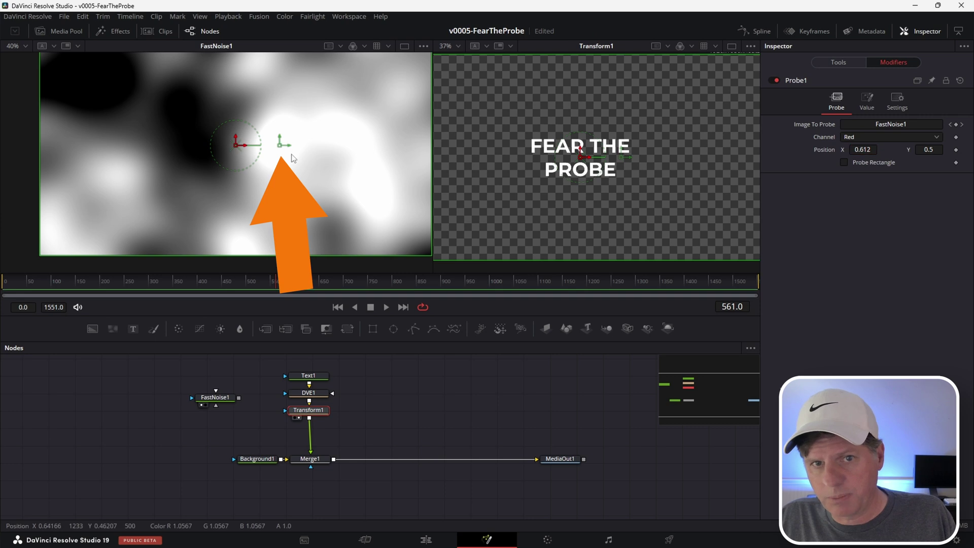
scroll(282, 149, up, 2)
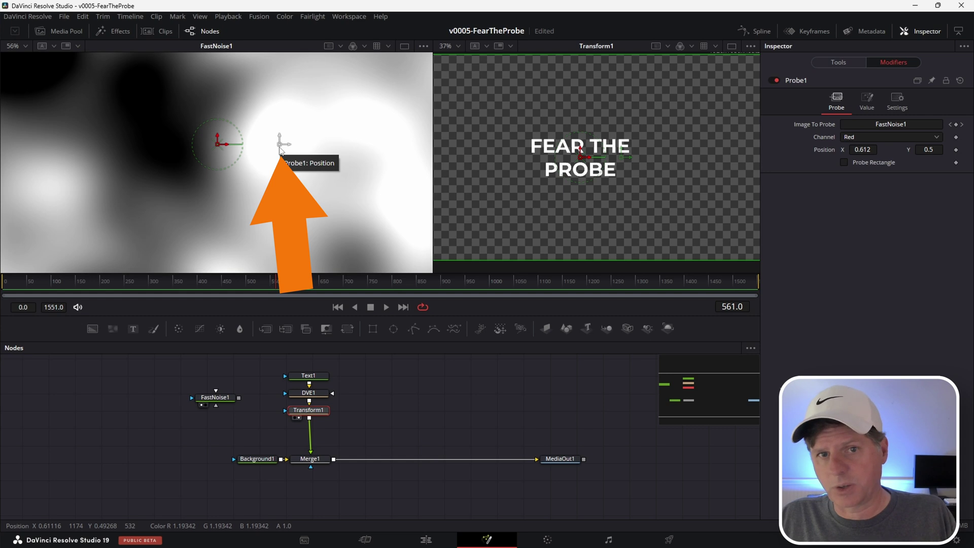
Try other probe positions directly on the noise image, and reset the probe Position to its default 0.5, 0.5.
drag(279, 147, 237, 107)
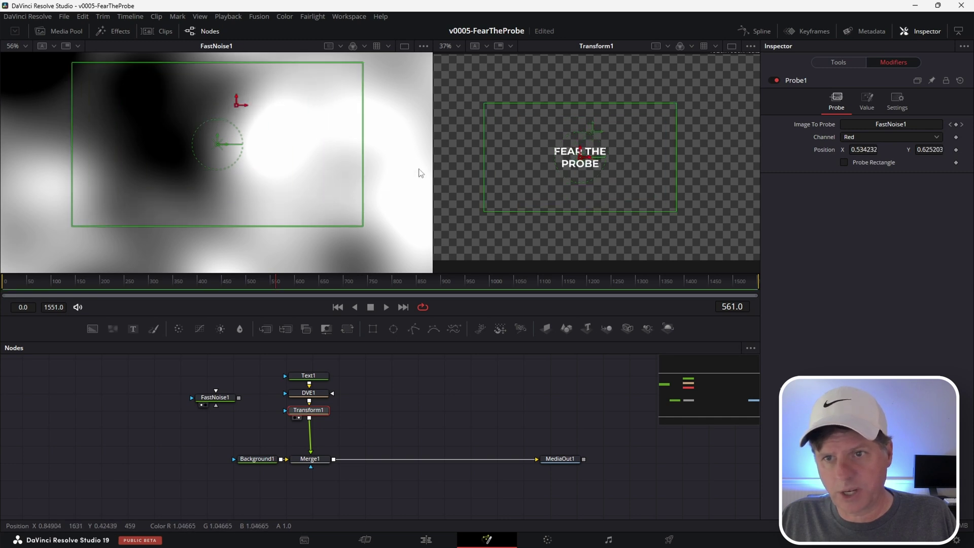
drag(237, 108, 170, 140)
drag(193, 111, 244, 101)
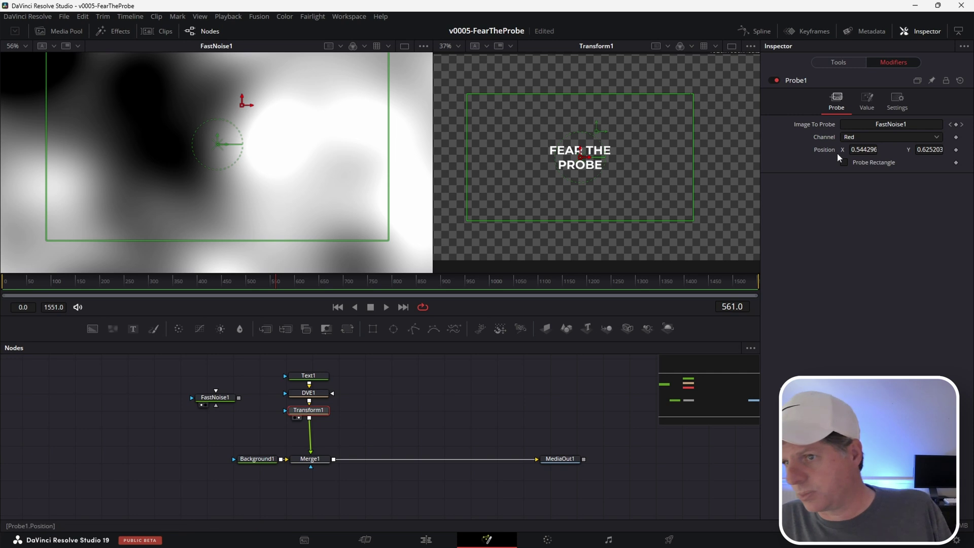
double_click(827, 150)
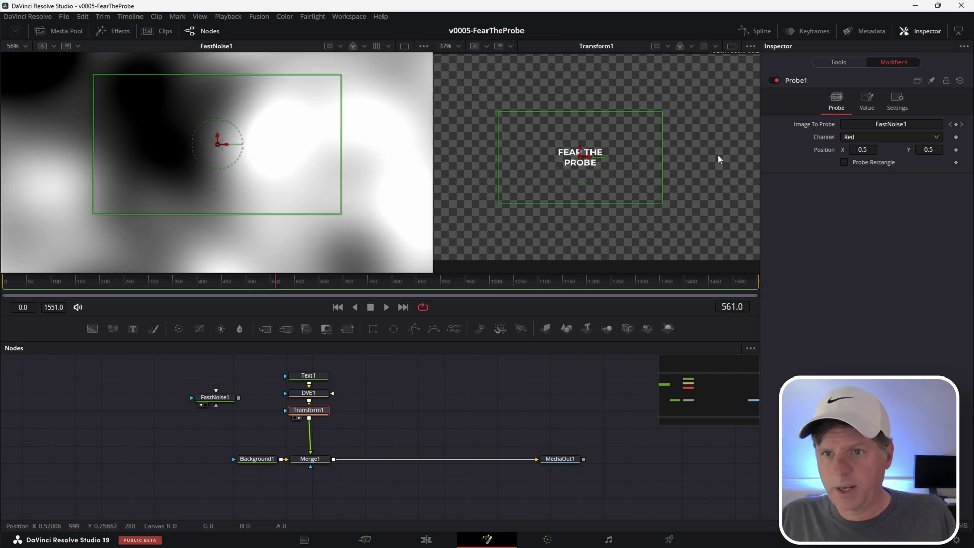
On FastNoise1, set Seethe to 0.362, Contrast to 2.4 and Seethe Rate to 0.047.
click(209, 395)
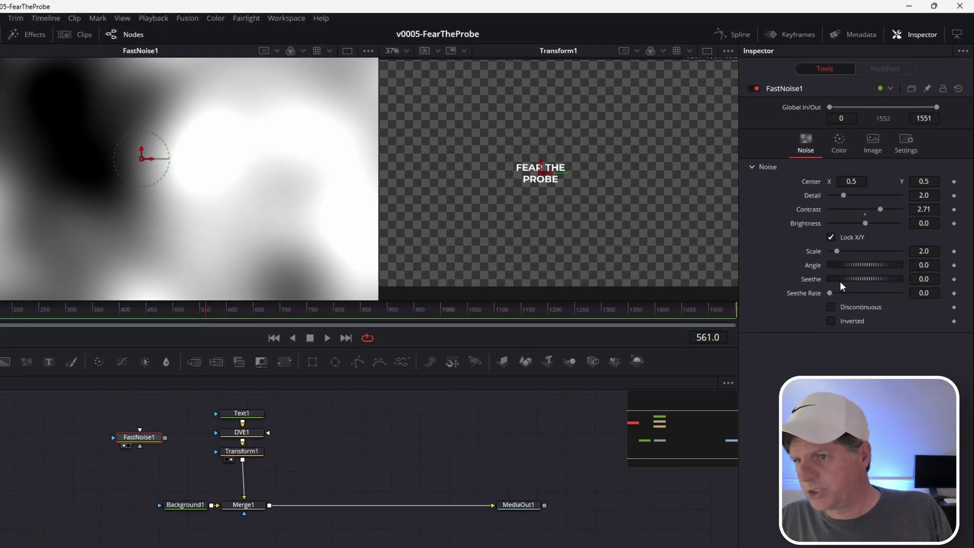
drag(846, 276, 893, 276)
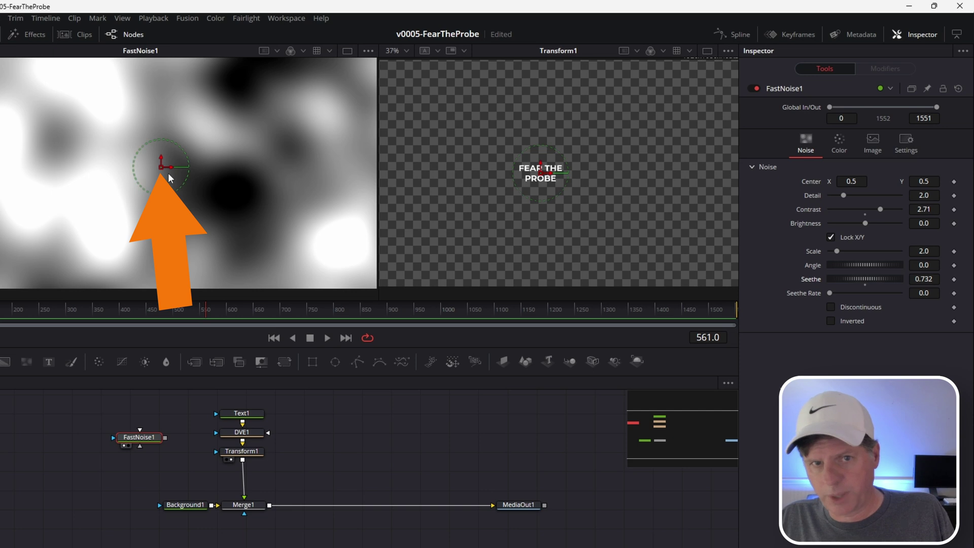
drag(873, 276, 844, 275)
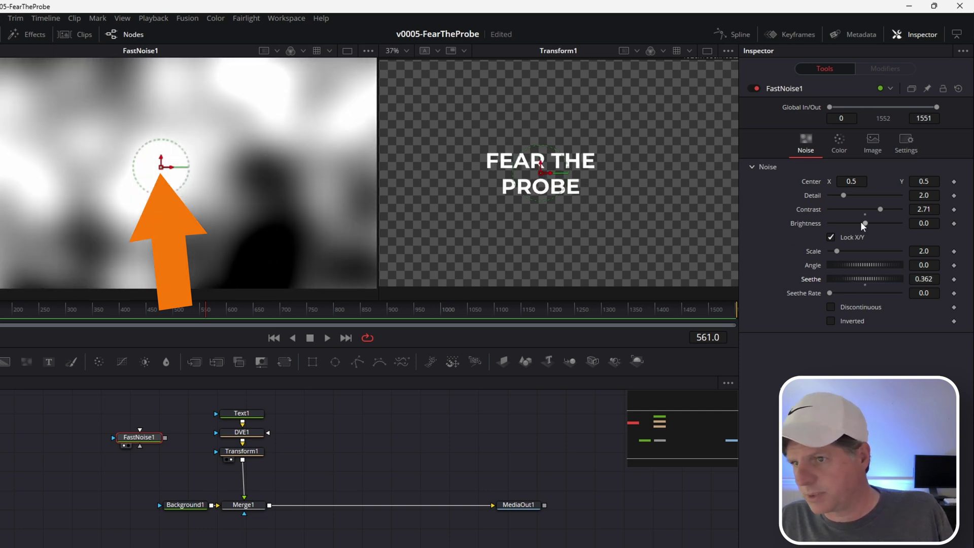
mouse_move(885, 208)
mouse_down()
mouse_move(847, 210)
mouse_move(890, 211)
mouse_move(881, 210)
mouse_up()
drag(832, 289, 833, 291)
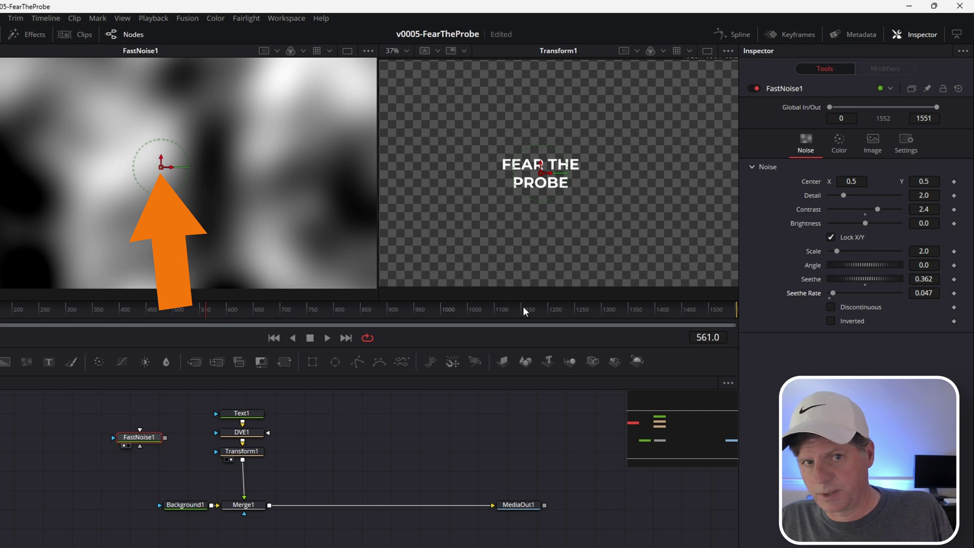
Play the composition and examine how the noise drives the Size of Transform1.
key(space)
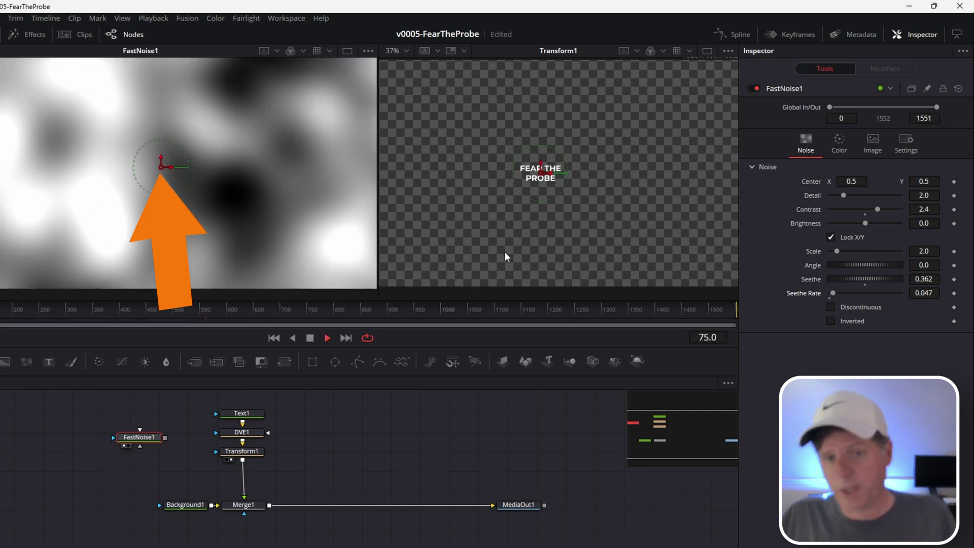
click(242, 451)
drag(831, 191, 868, 190)
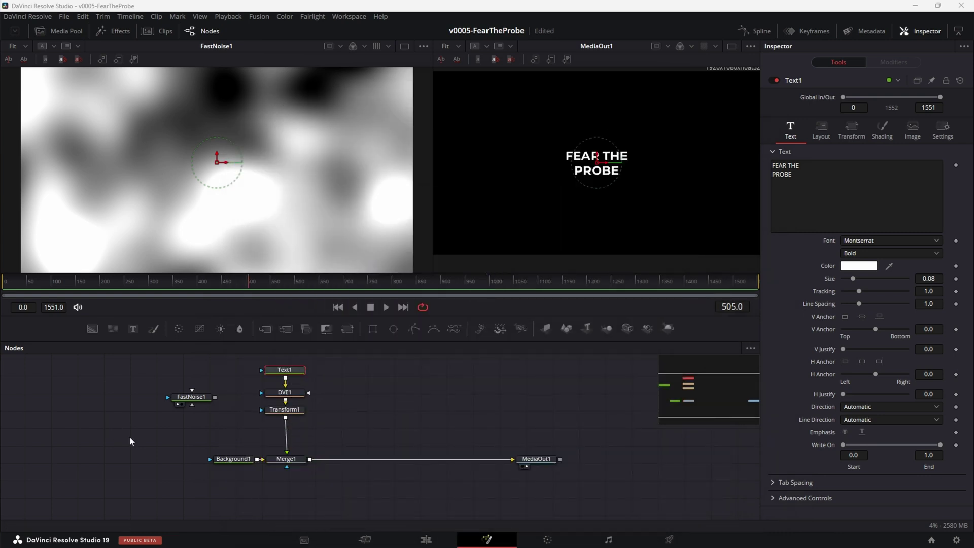
Try a Y rotation of 13 on the DVE1 node.
click(284, 392)
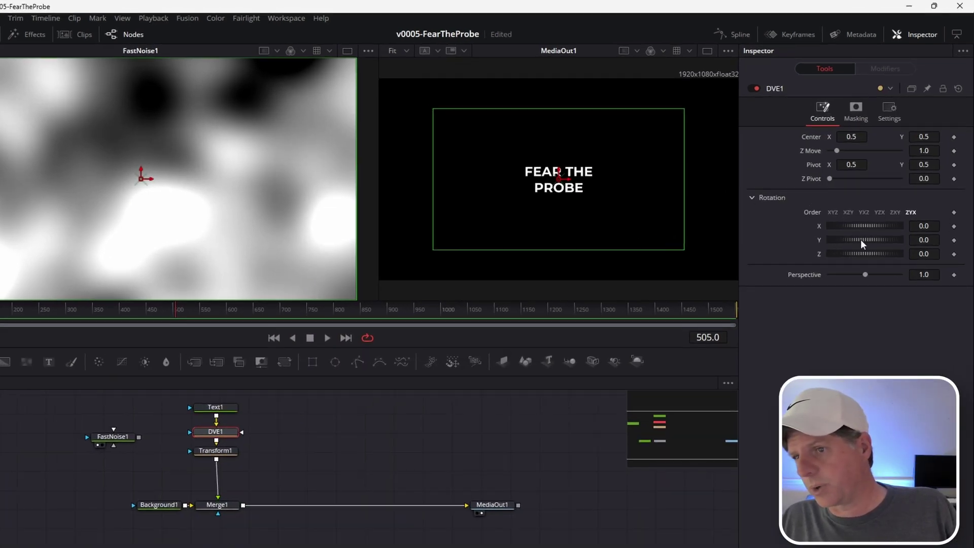
mouse_move(869, 241)
mouse_down()
mouse_move(843, 236)
mouse_move(853, 235)
mouse_up()
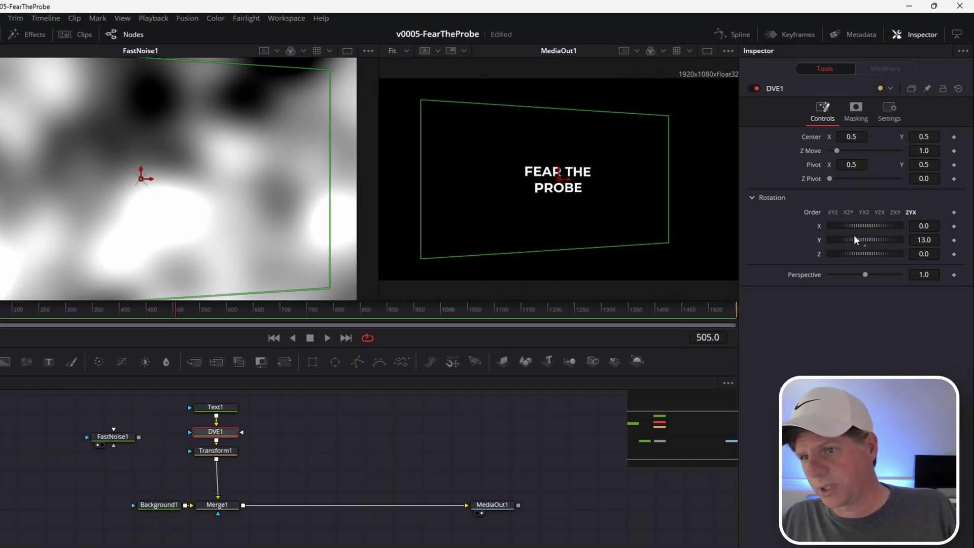
key(ctrl+z)
Drive DVE1's Y rotation with the expression Transform1.Size*360.
right_click(820, 240)
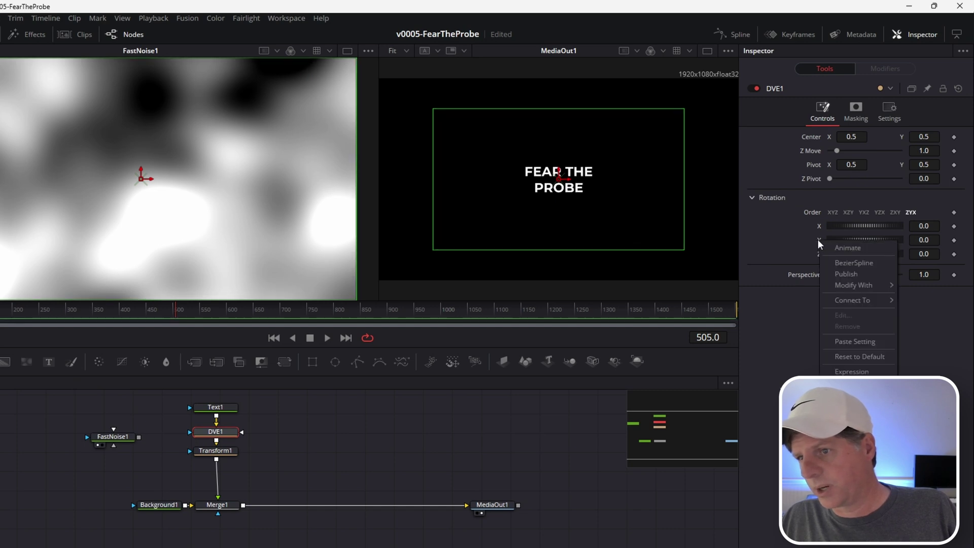
click(854, 371)
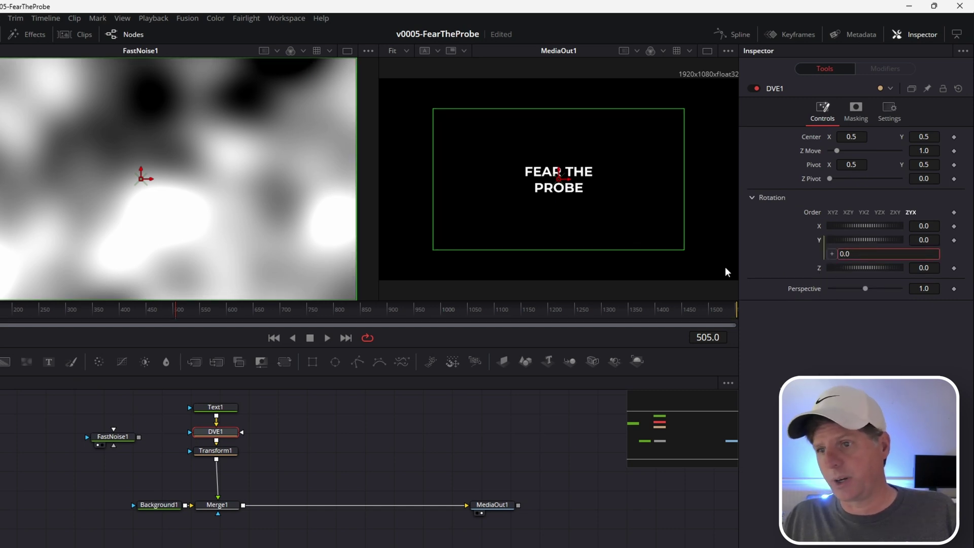
key(BackSpace)
key(BackSpace)
text(Transform1.)
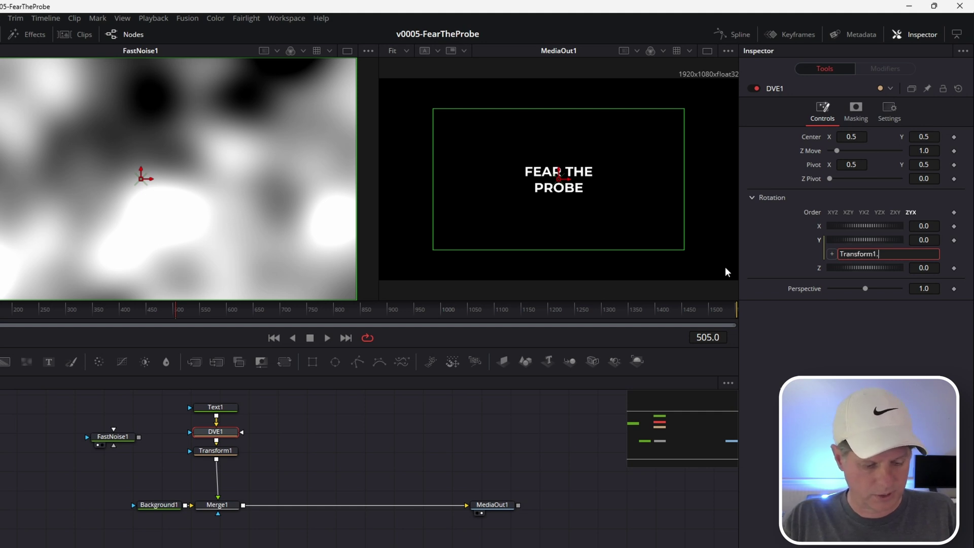
text(Size*3)
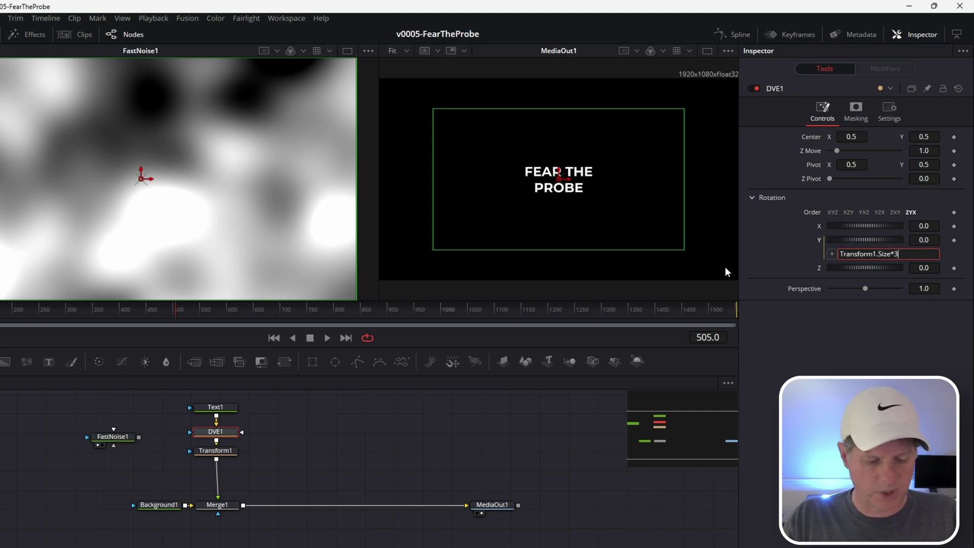
text(60)
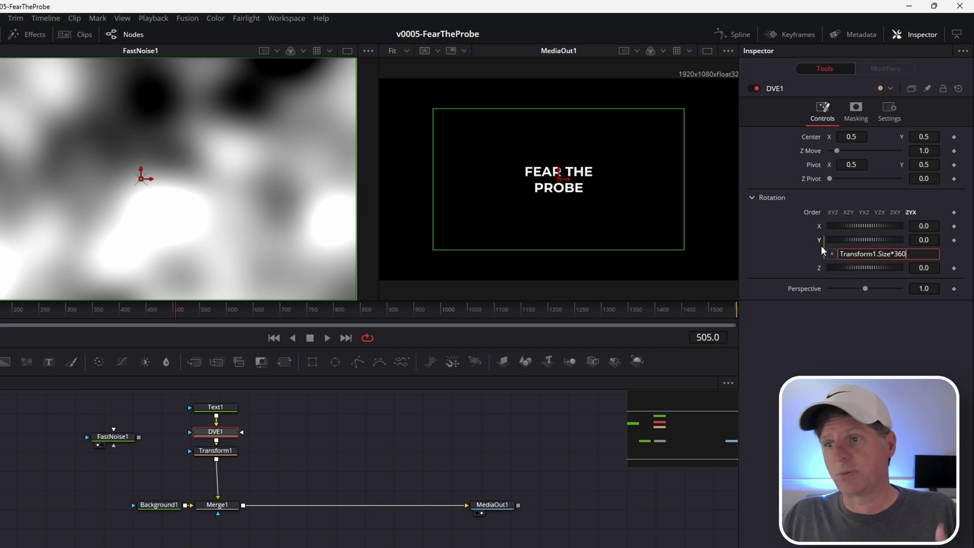
key(Return)
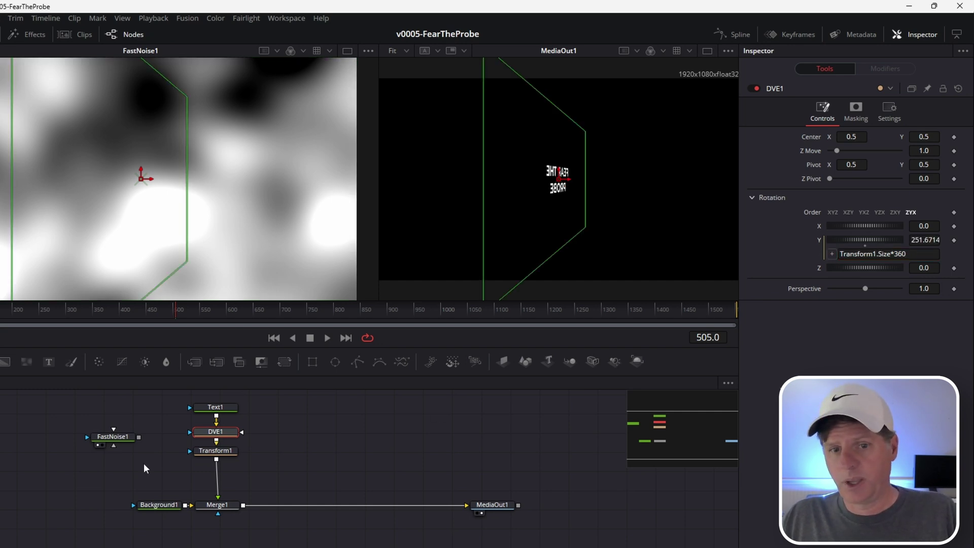
Set FastNoise1's Seethe to 0.246 and its Angle to -60 to test the expression-driven rotation.
click(125, 440)
mouse_move(892, 278)
mouse_down()
mouse_move(857, 281)
mouse_move(893, 288)
mouse_move(893, 261)
mouse_move(871, 261)
mouse_move(898, 261)
mouse_up()
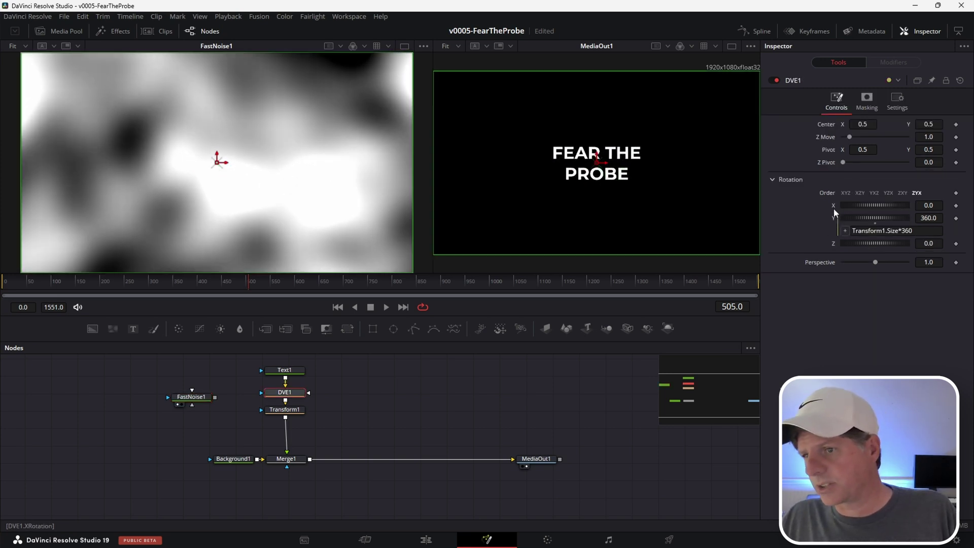
Drive DVE1's X rotation with the expression (1-Transform1.Size)*180.
right_click(833, 208)
click(861, 327)
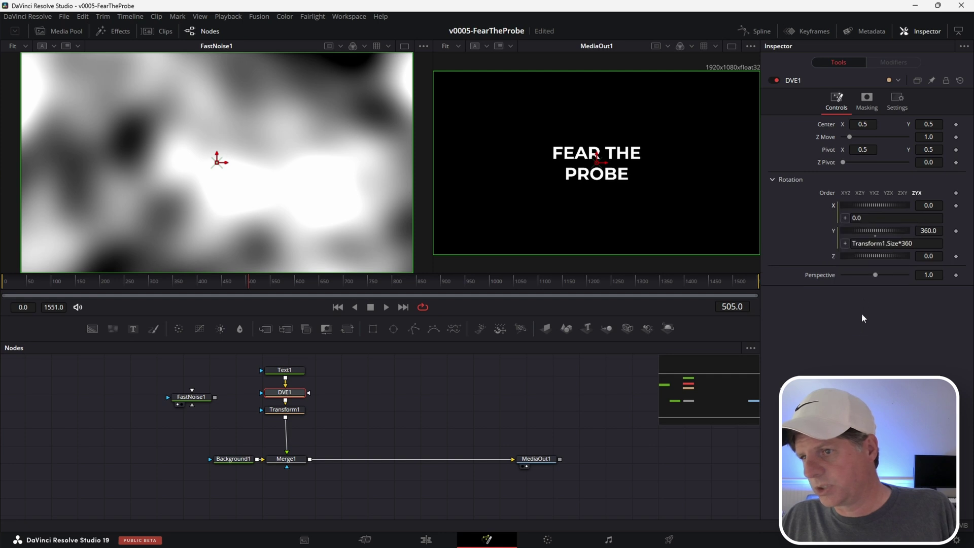
click(872, 219)
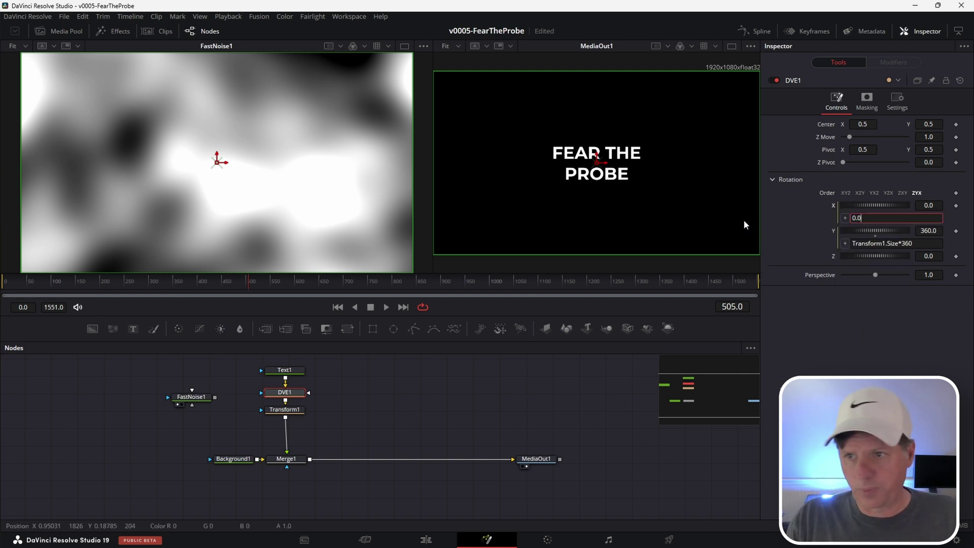
key(BackSpace)
key(BackSpace)
key(BackSpace)
text((1)
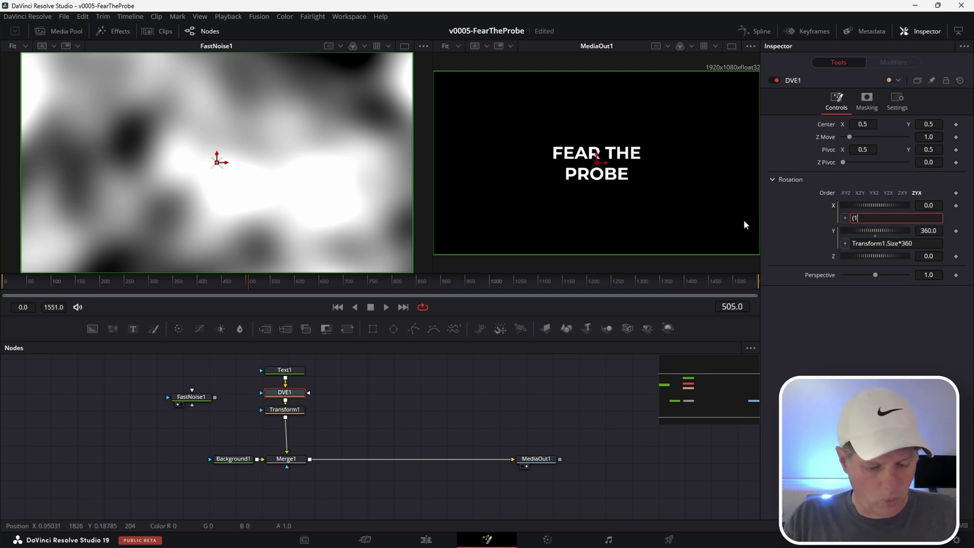
text(-Transform1.Size))
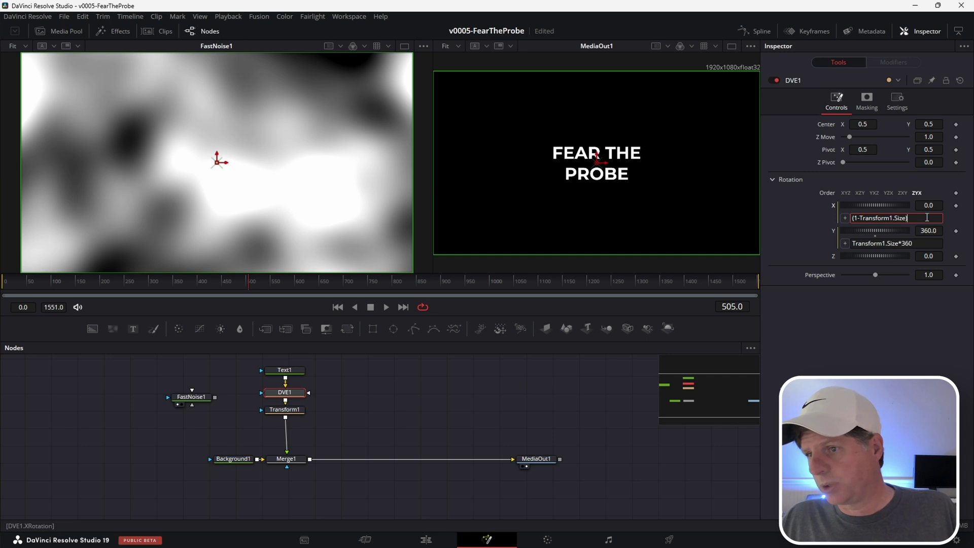
text(*180)
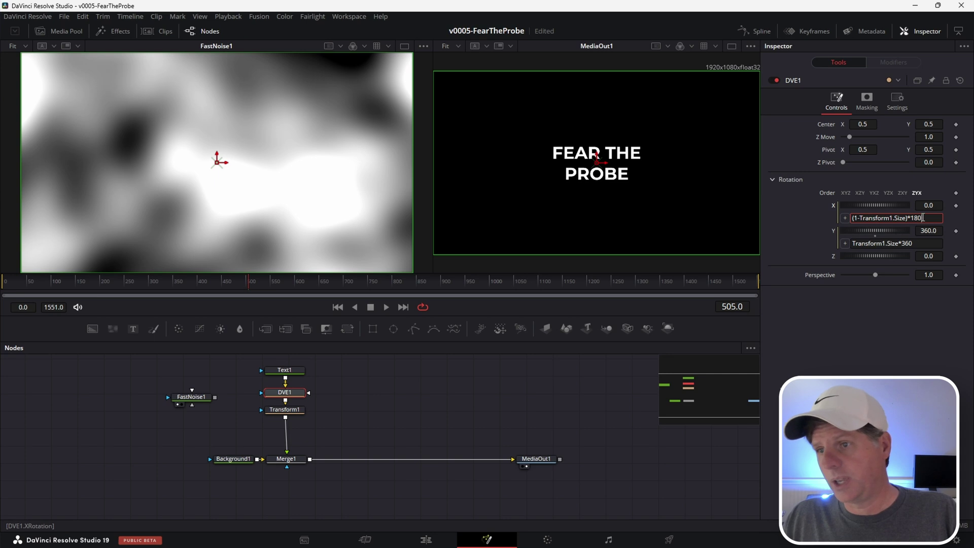
click(284, 409)
Vary FastNoise1's Seethe to test the text rotating on both the X and Y axes.
click(284, 392)
click(205, 399)
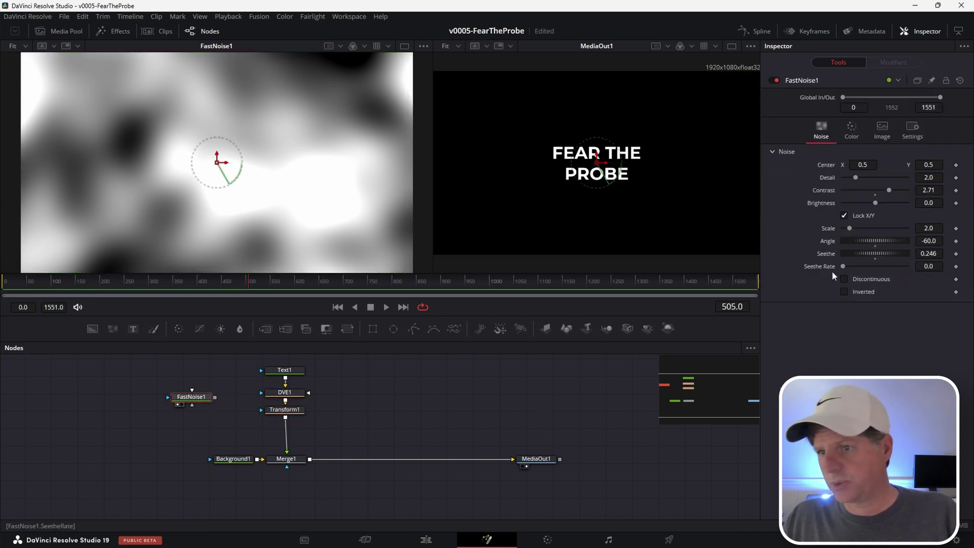
mouse_move(895, 252)
mouse_down()
mouse_move(860, 251)
mouse_move(902, 260)
mouse_up()
Set the multiplier in DVE1's X rotation expression to 90, and lower FastNoise1's Seethe so the probe samples a bright area.
click(284, 392)
double_click(916, 218)
text(90)
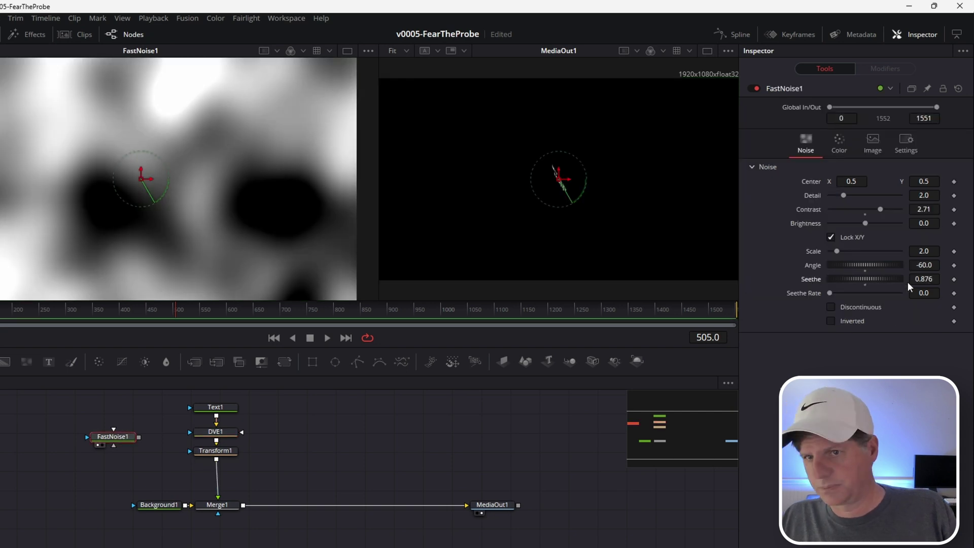
drag(908, 285, 878, 284)
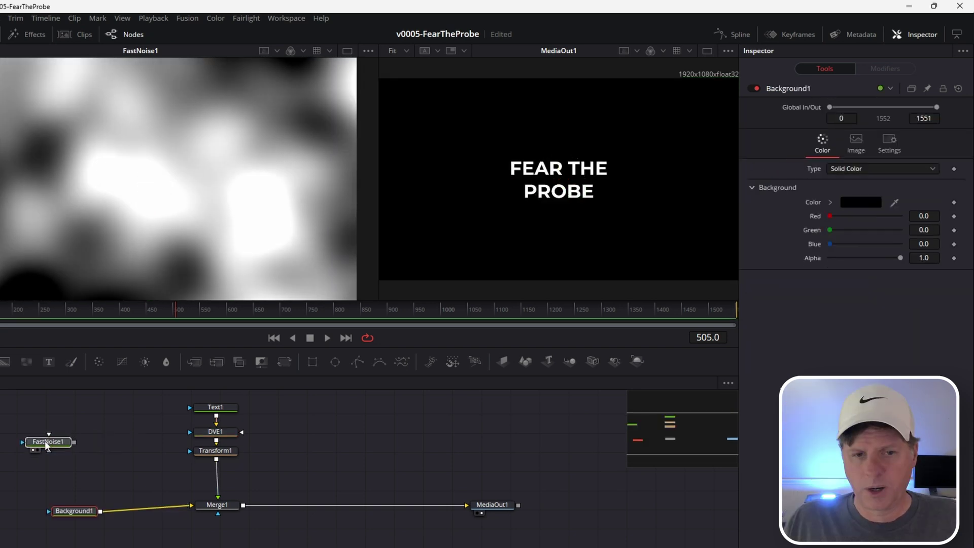
Spread out the FastNoise1, Background1, MediaOut1 and Text1 nodes to make room around the DVE1 and Transform1 branch.
drag(45, 440, 0, 437)
drag(491, 507, 505, 506)
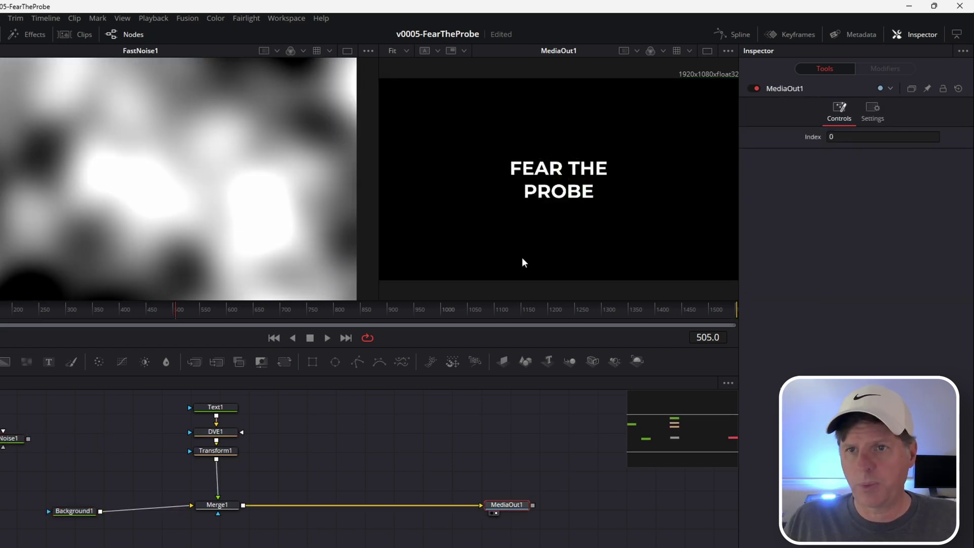
click(68, 515)
scroll(302, 463, down, 2)
drag(212, 471, 205, 422)
click(184, 423)
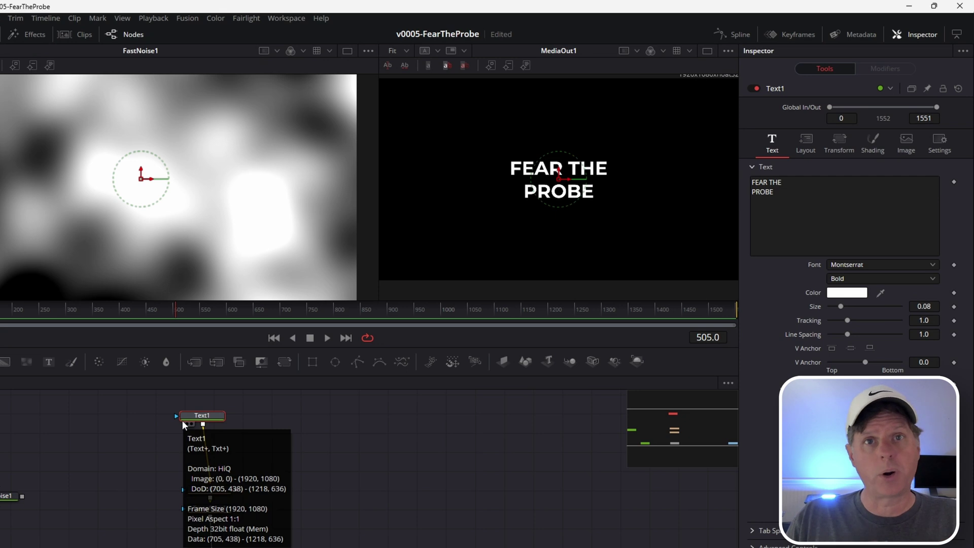
click(315, 432)
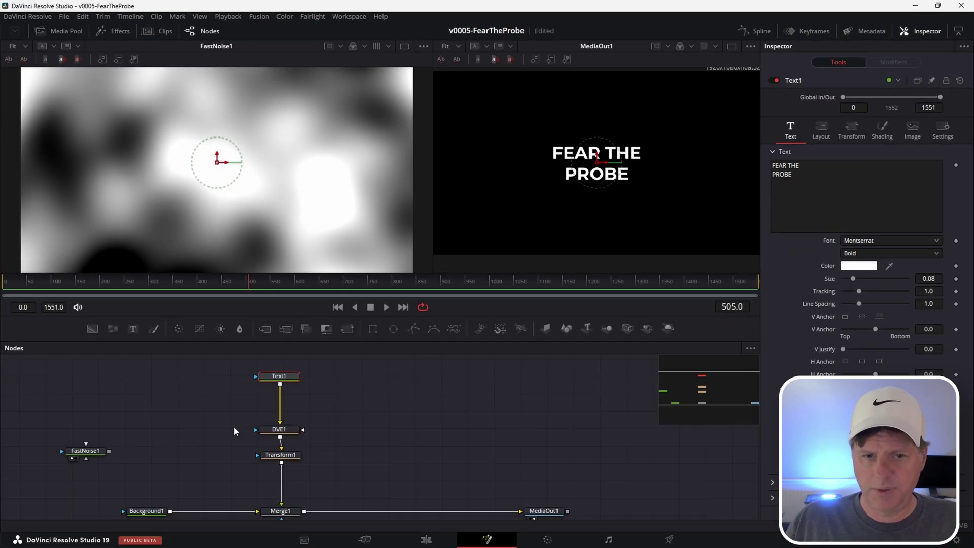
Copy the DVE1 and Transform1 nodes together and paste two duplicate pairs, one on each side of the originals.
drag(158, 469, 257, 510)
key(ctrl+c)
key(ctrl+v)
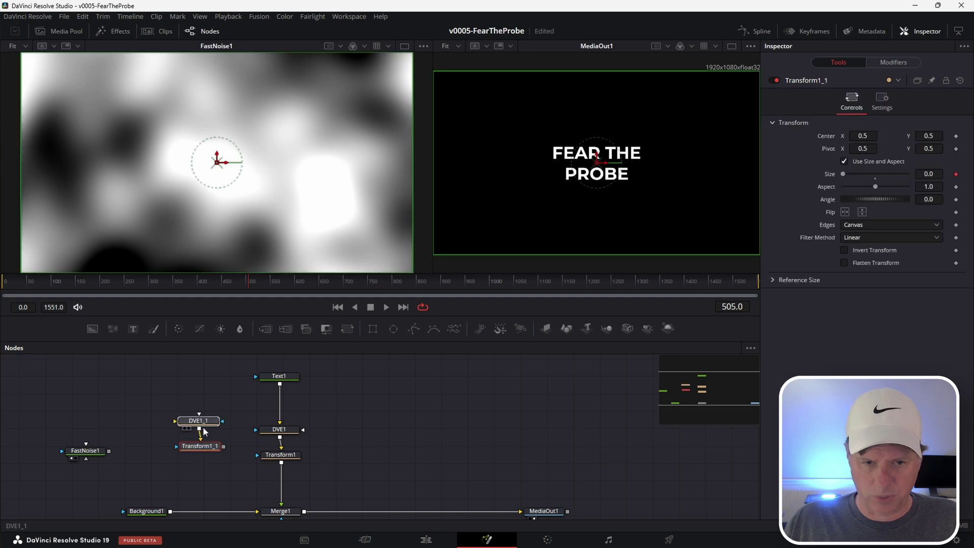
key(ctrl+v)
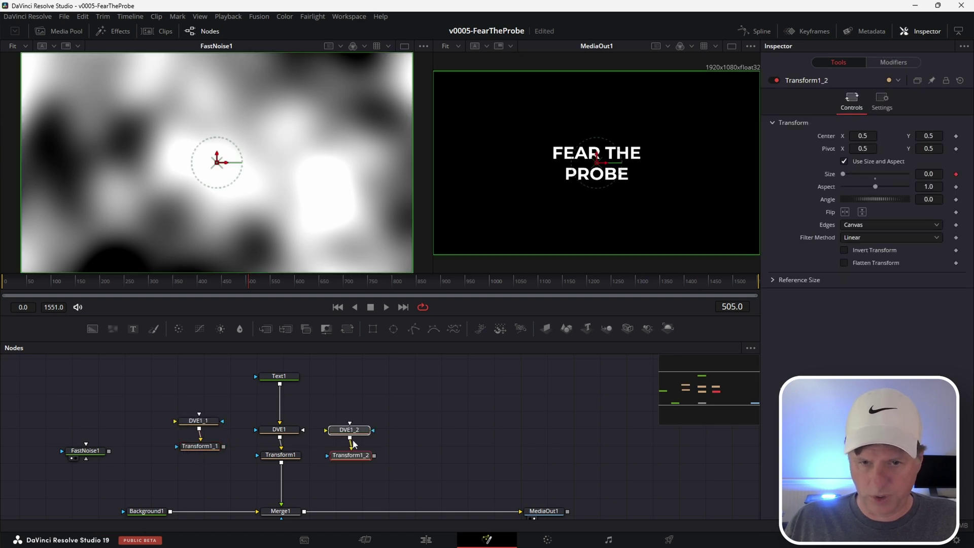
Connect Text1 to the DVE copy nearest FastNoise1, and merge its Transform copy over Background1 ahead of Merge1.
drag(280, 384, 263, 394)
drag(204, 419, 167, 514)
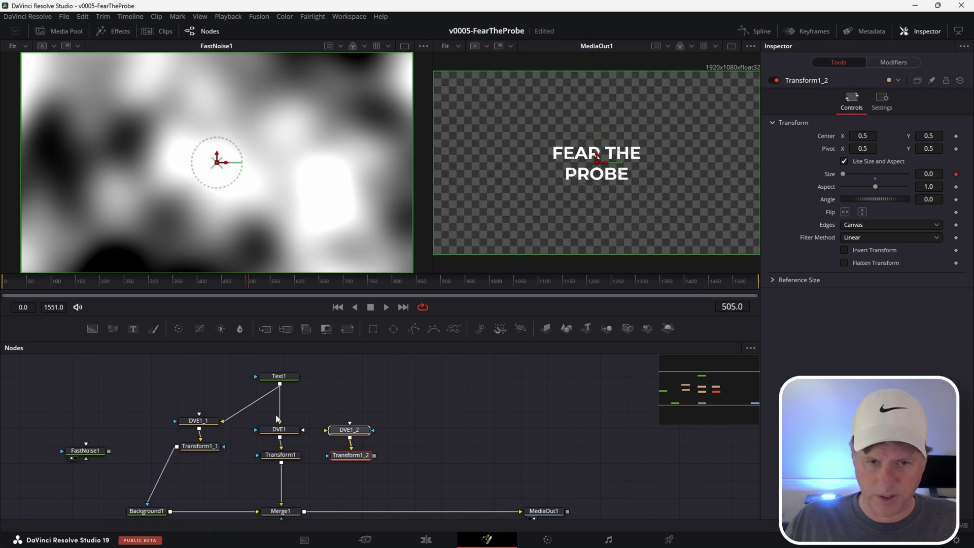
drag(177, 447, 172, 512)
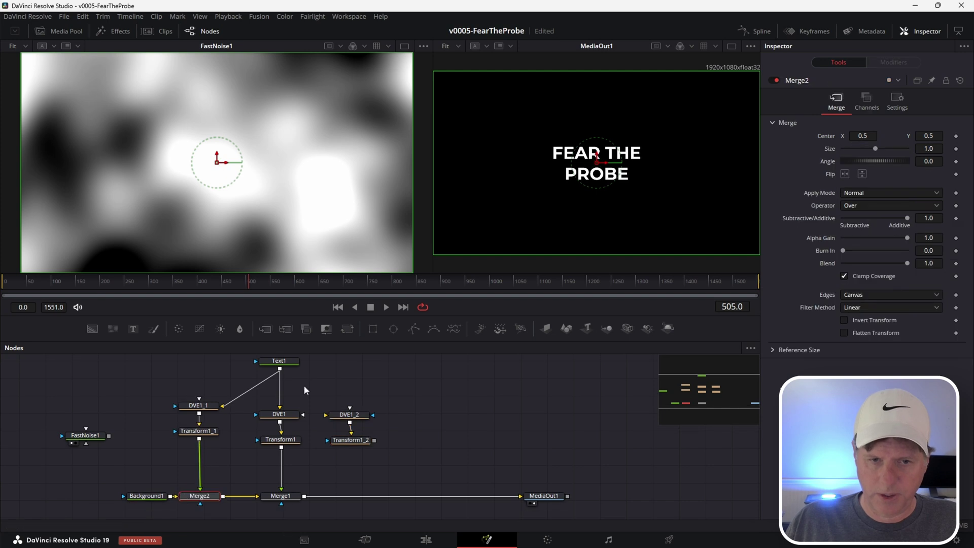
Connect Text1 to DVE1_2 and merge Transform1_2's output into the chain between Merge1 and MediaOut1.
drag(282, 373, 326, 415)
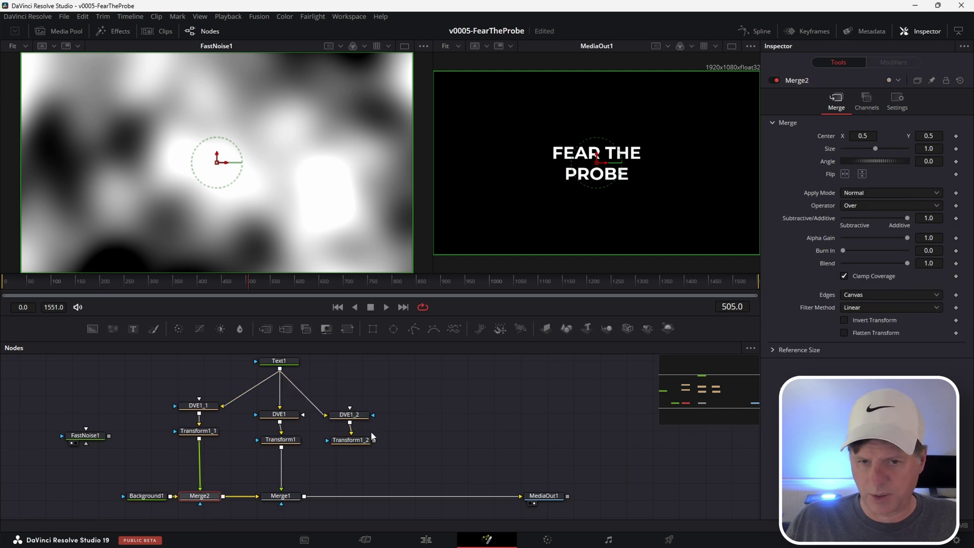
drag(375, 440, 325, 488)
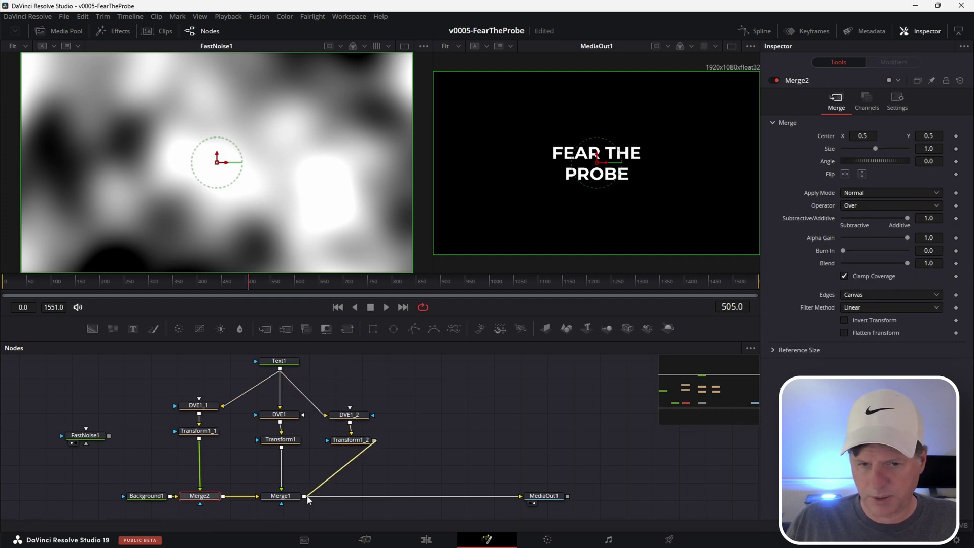
drag(373, 440, 349, 495)
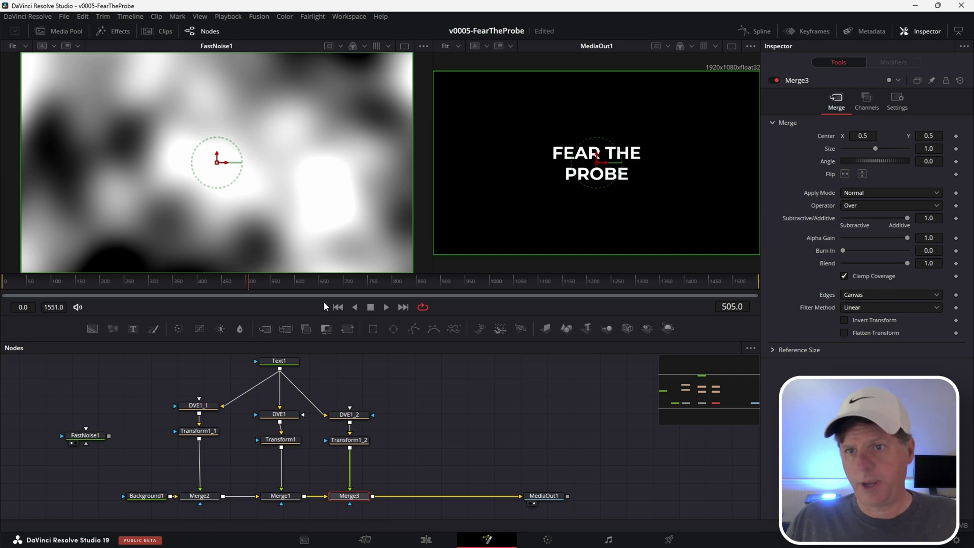
Set Transform1_1's Center X to 0.2 and show MediaOut1 in the second viewer.
click(199, 431)
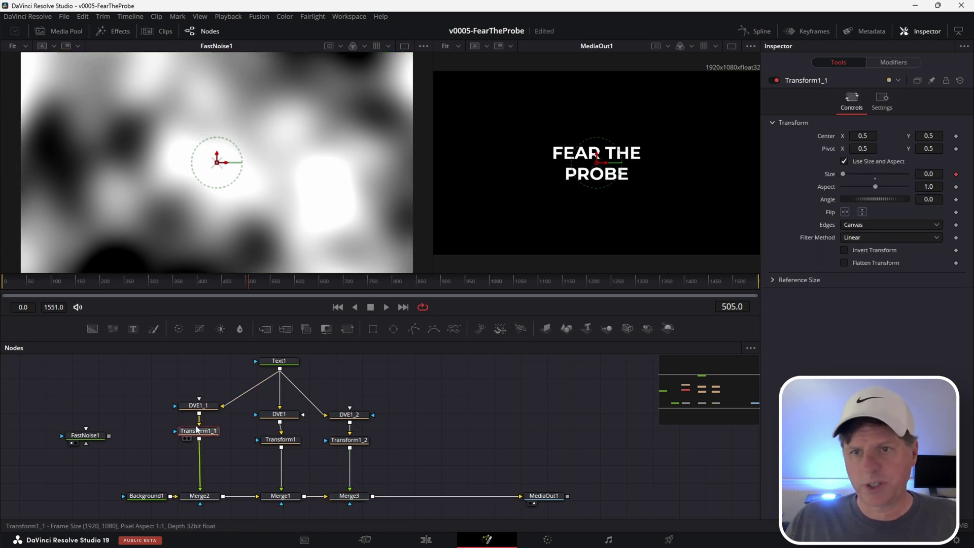
drag(863, 135, 827, 135)
key(2)
click(867, 135)
text(0.2)
key(Return)
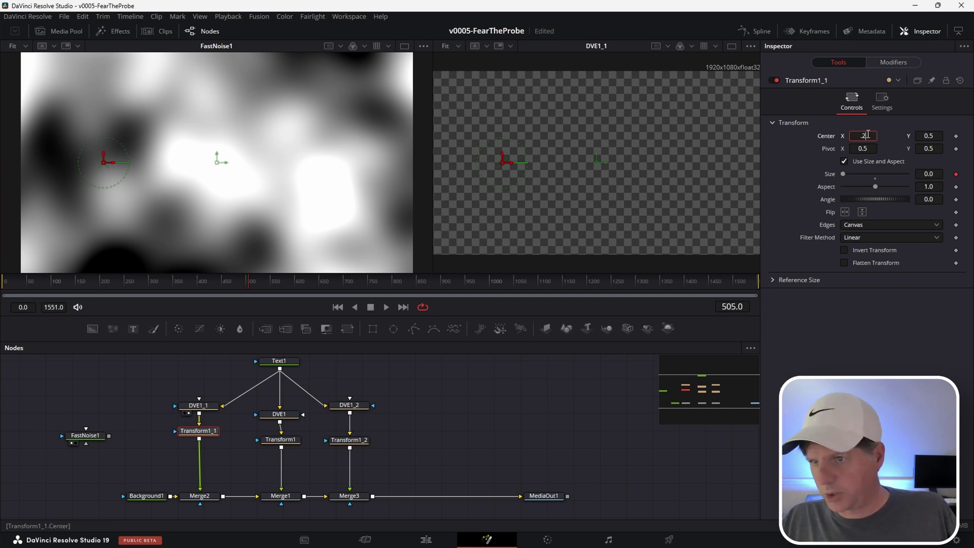
scroll(112, 220, down, 2)
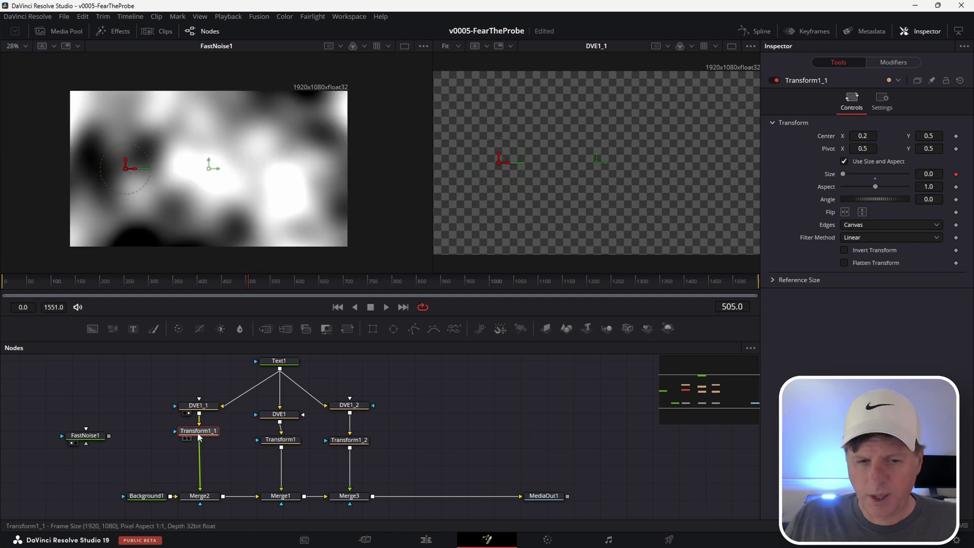
click(542, 497)
key(2)
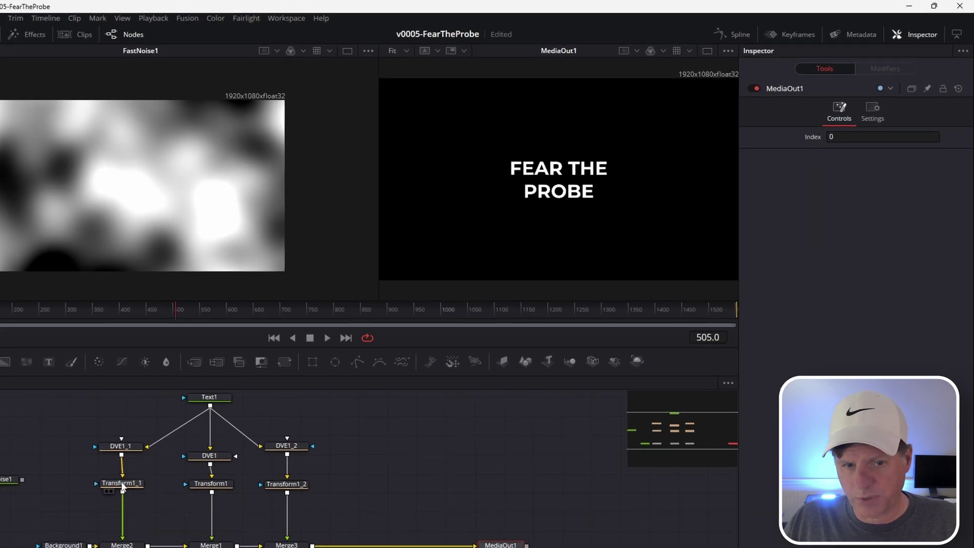
Set the Image To Probe of Transform1_1's Probe modifier to FastNoise1.
click(195, 442)
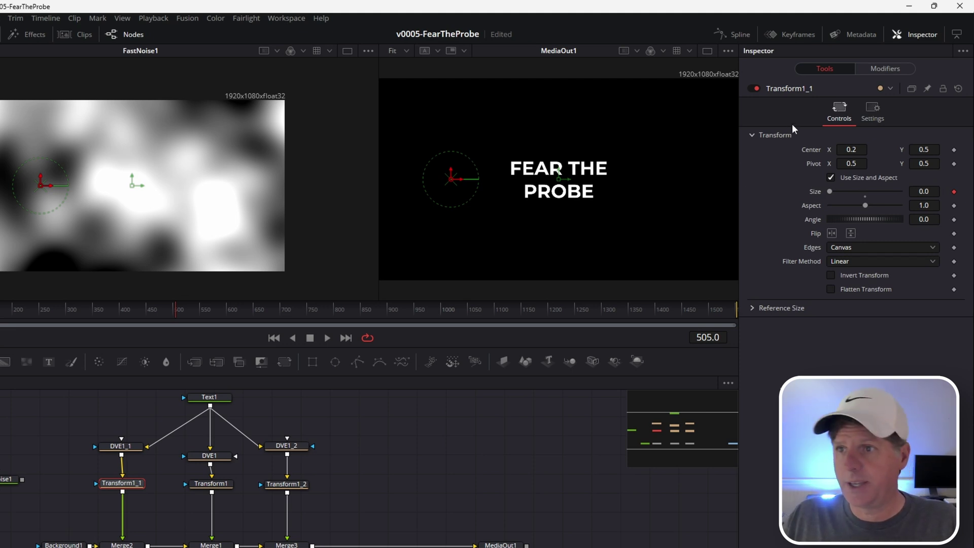
click(880, 71)
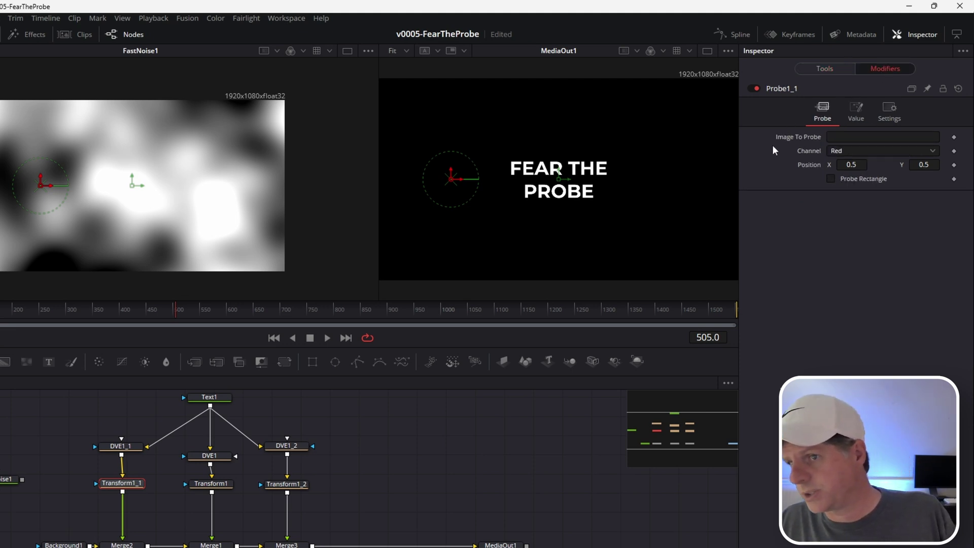
click(849, 137)
text(FastNoise1)
key(Return)
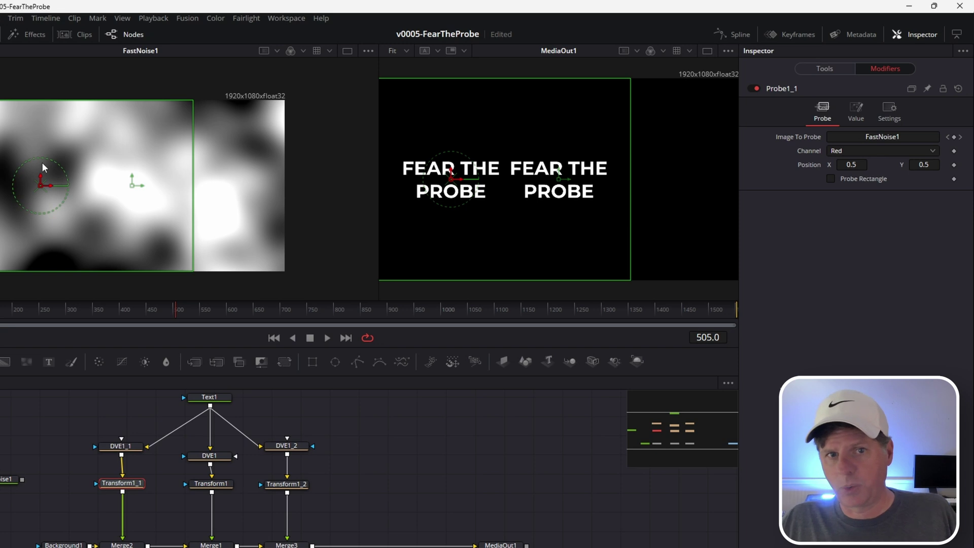
Set Transform1_2's Center X to 0.8 and connect its Probe modifier's Image To Probe to FastNoise1.
click(300, 484)
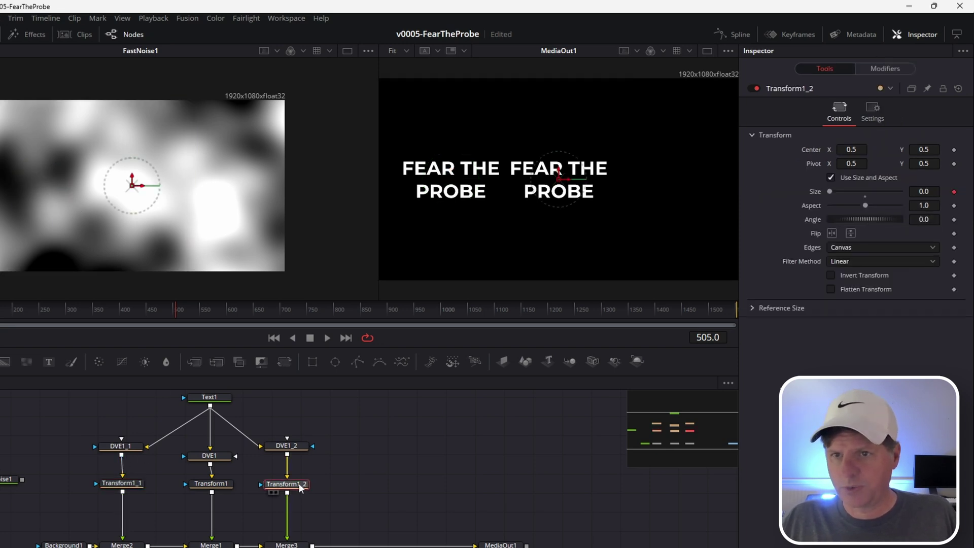
drag(850, 148, 881, 148)
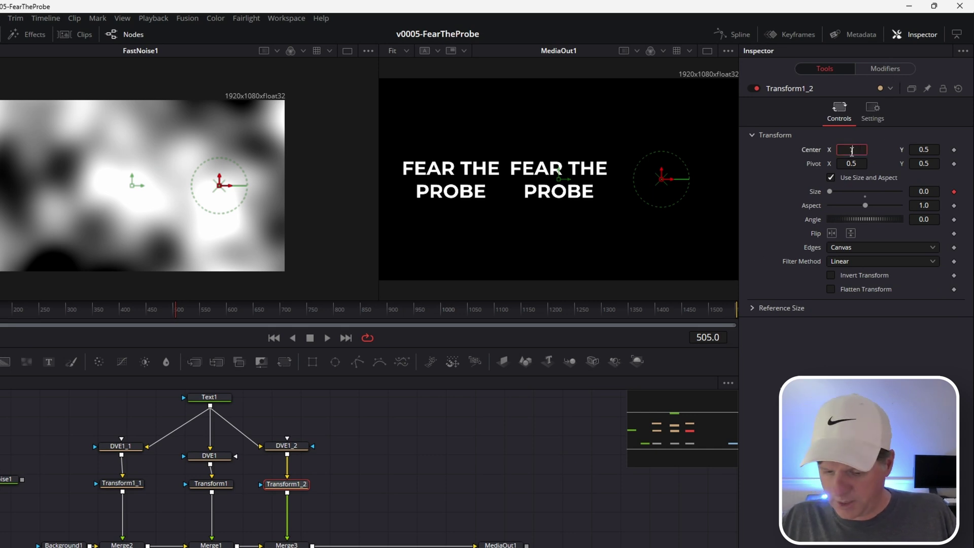
click(878, 66)
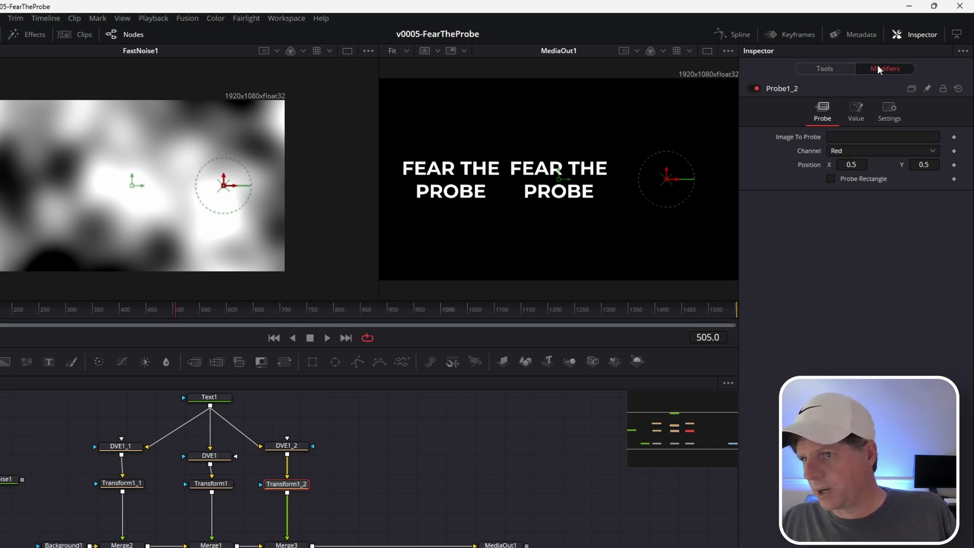
right_click(813, 138)
mouse_move(844, 173)
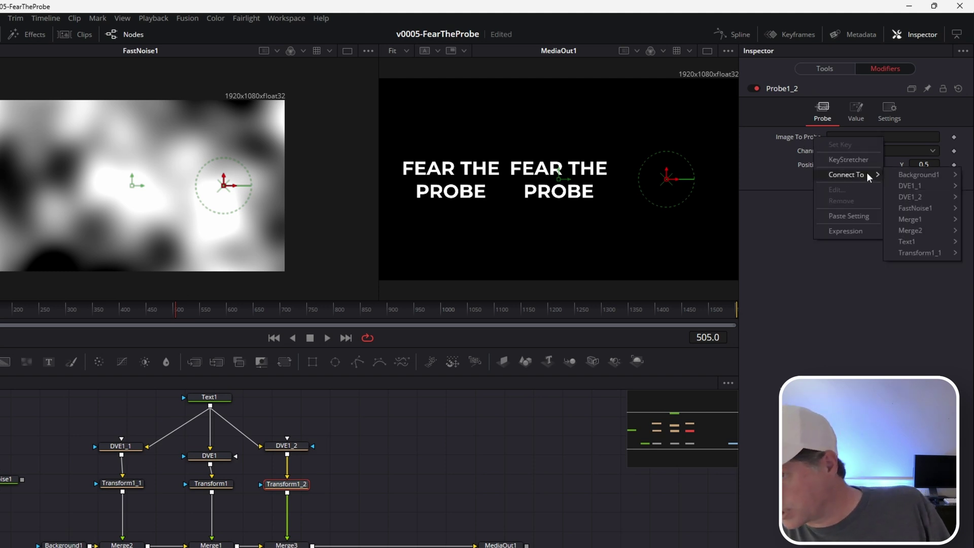
mouse_move(921, 207)
click(862, 207)
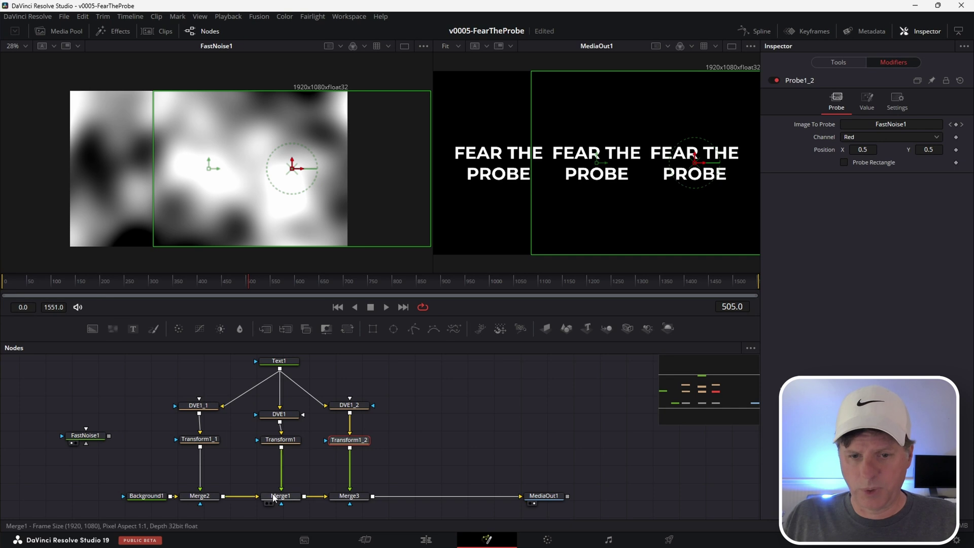
Lower FastNoise1's Seethe to 0.231 and compare where the three Transform nodes sit over the noise.
click(77, 435)
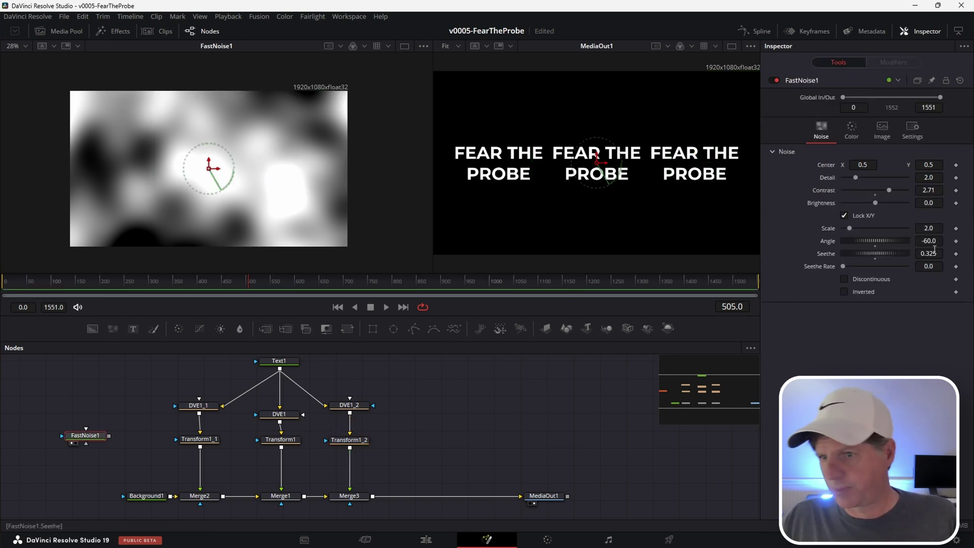
mouse_move(869, 254)
mouse_down()
mouse_move(893, 251)
mouse_move(869, 248)
mouse_up()
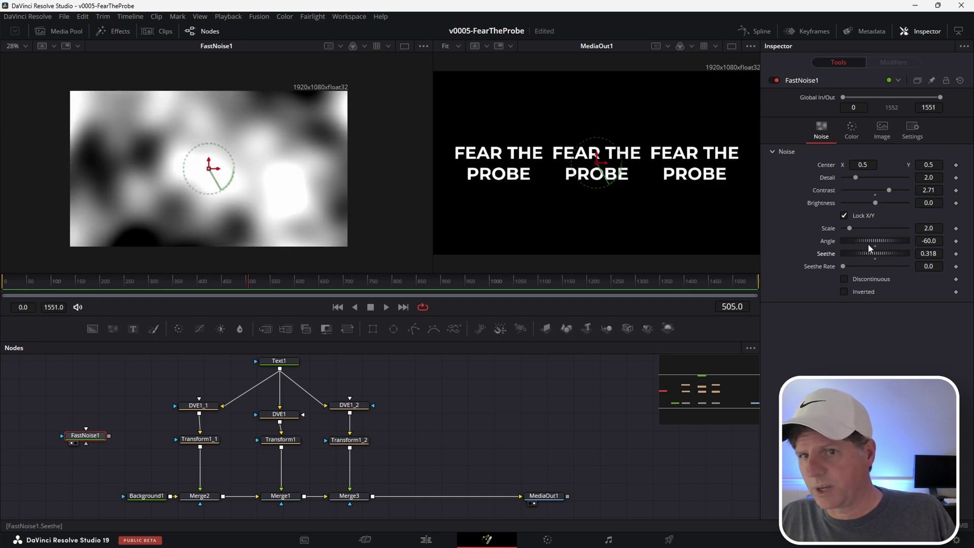
click(200, 439)
click(271, 440)
click(345, 439)
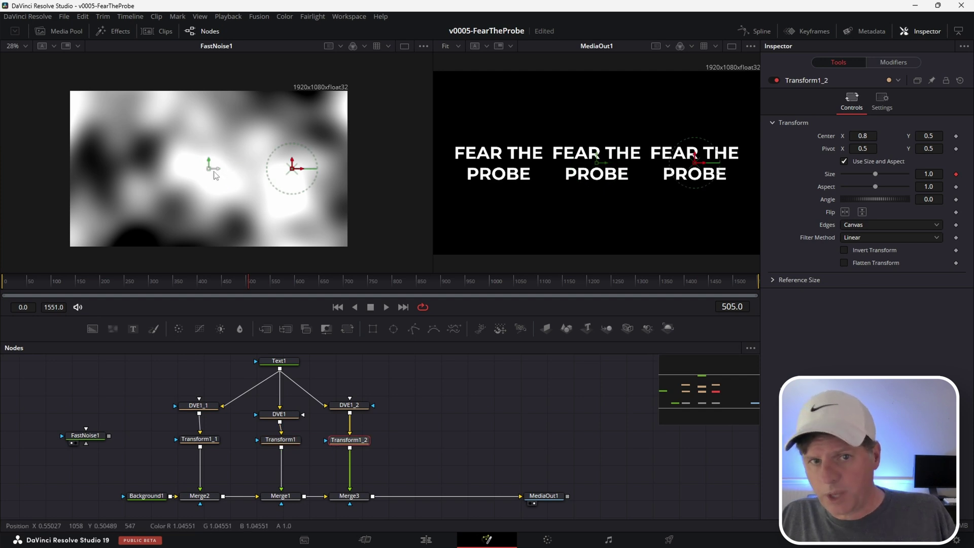
click(85, 436)
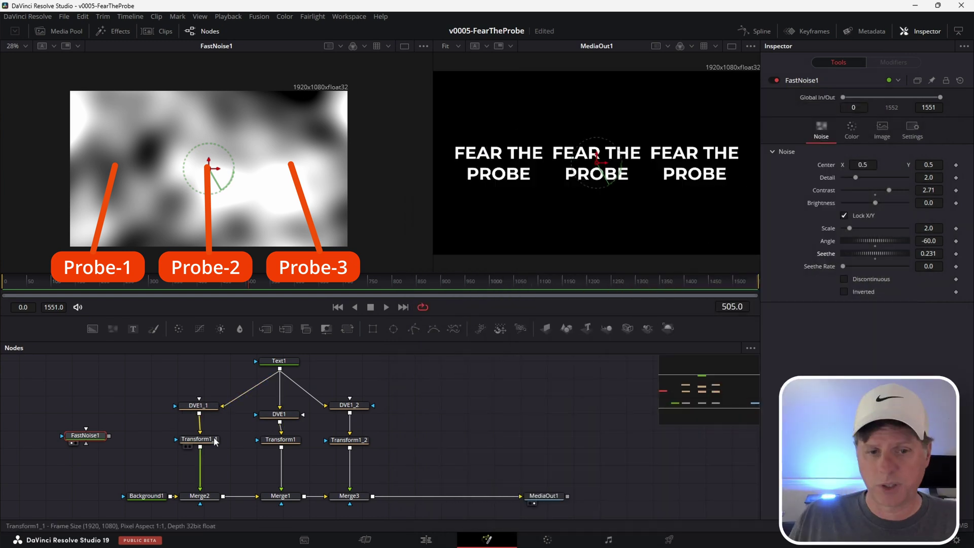
Check the Position of Transform1_1's Probe modifier, and publish Transform1_1's Center parameter.
click(212, 440)
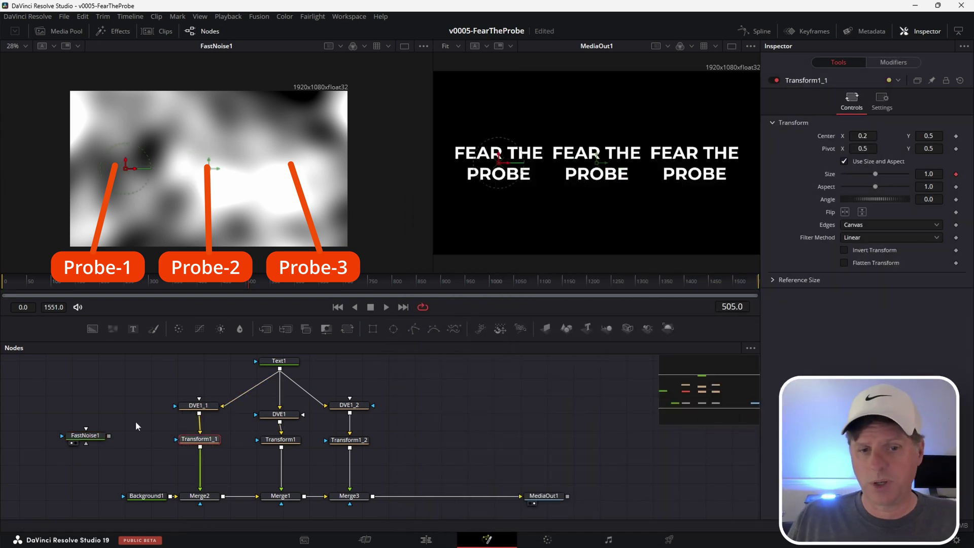
click(892, 61)
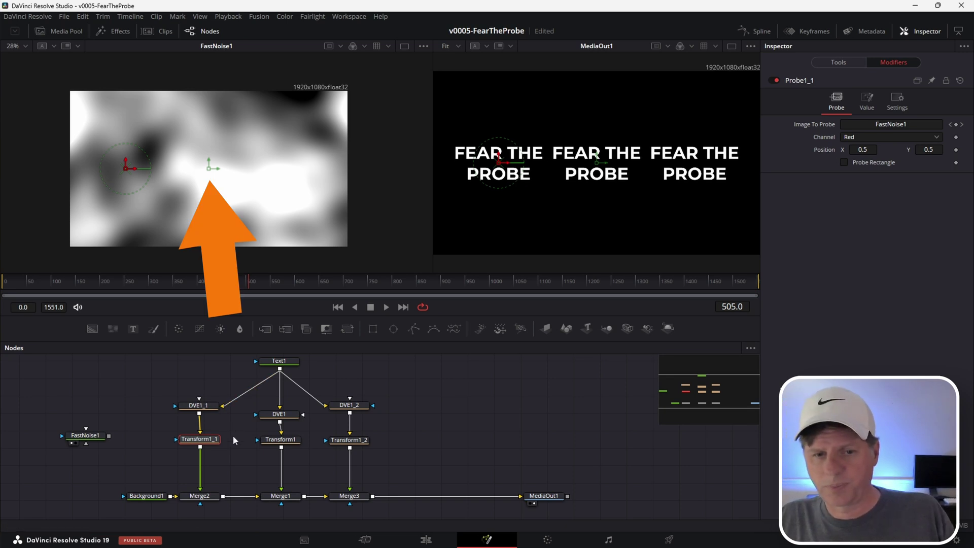
click(836, 63)
right_click(832, 139)
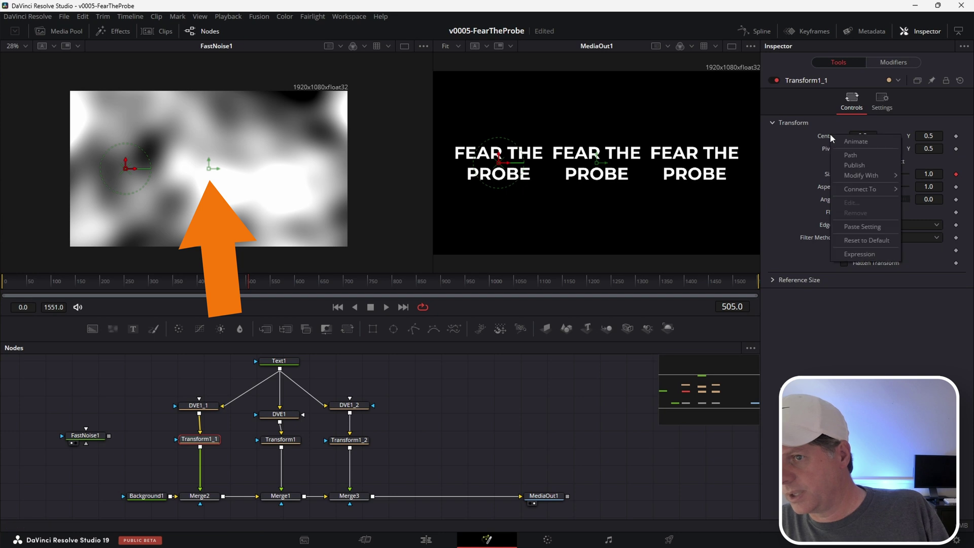
click(873, 167)
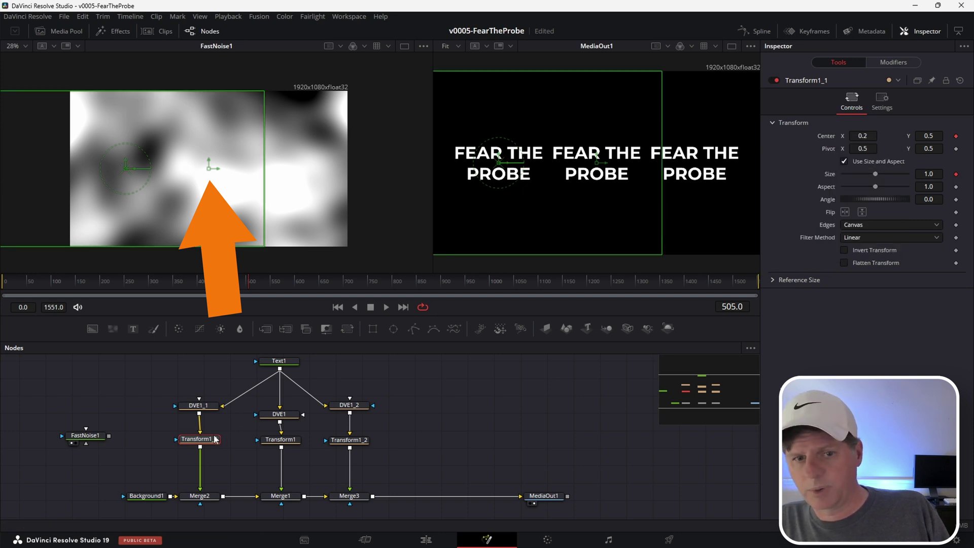
Connect Probe1_1's Position to the published Transform1_1 Center.
click(889, 61)
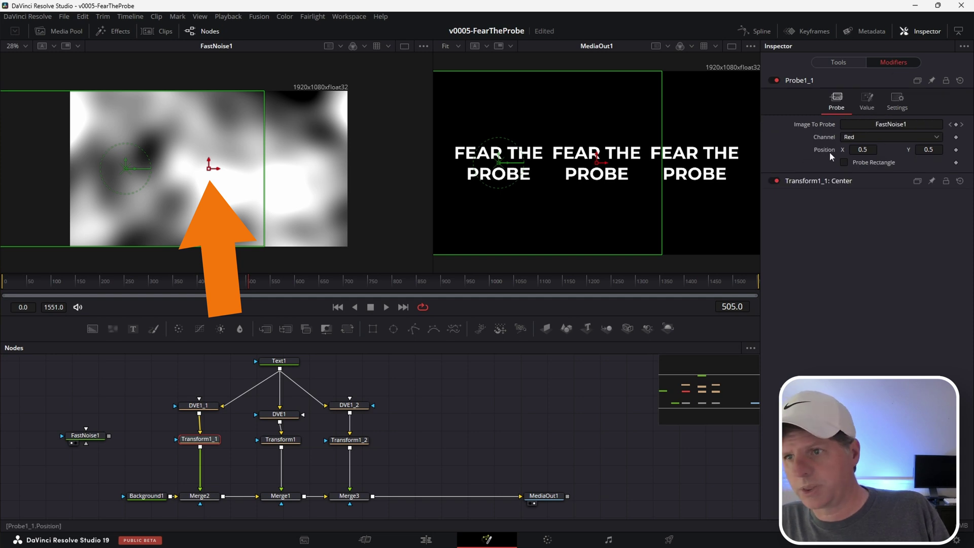
right_click(829, 150)
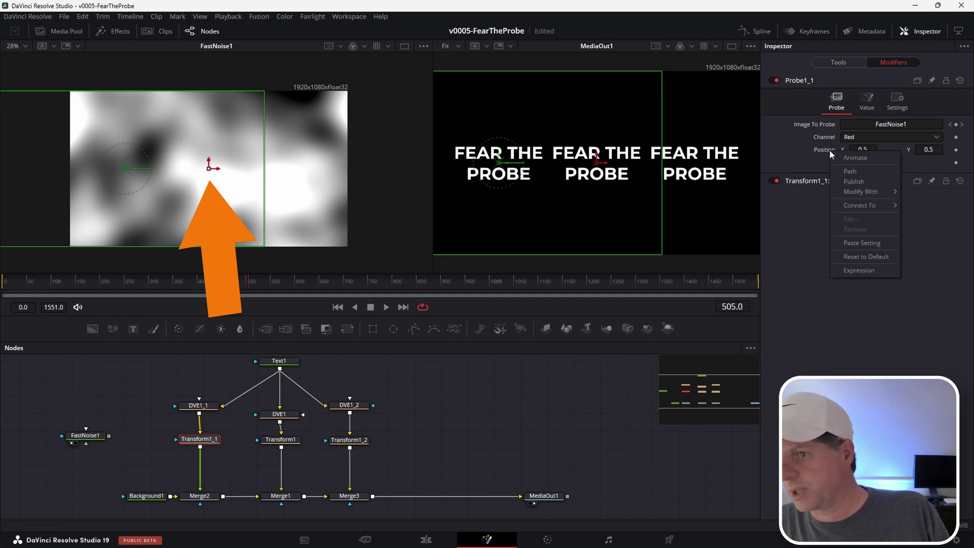
mouse_move(856, 205)
mouse_move(934, 206)
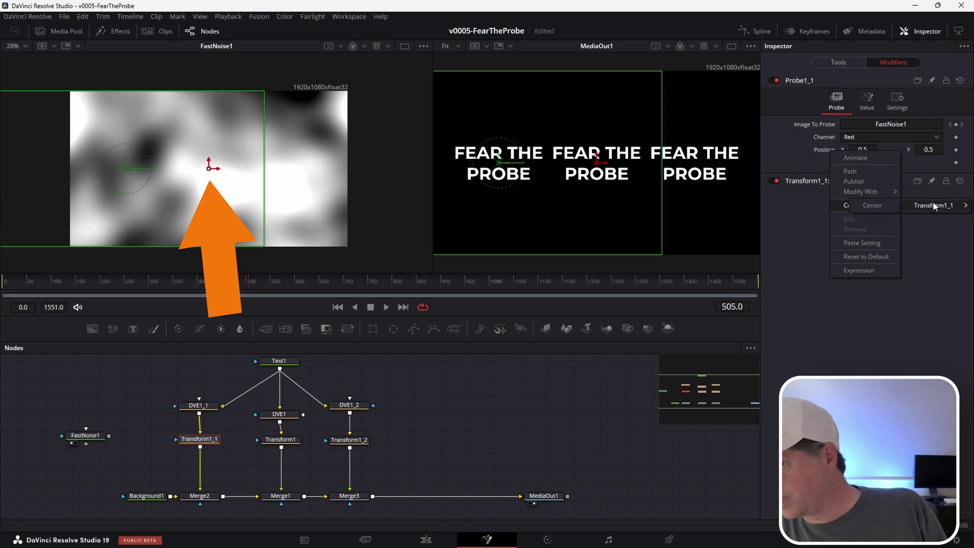
click(885, 207)
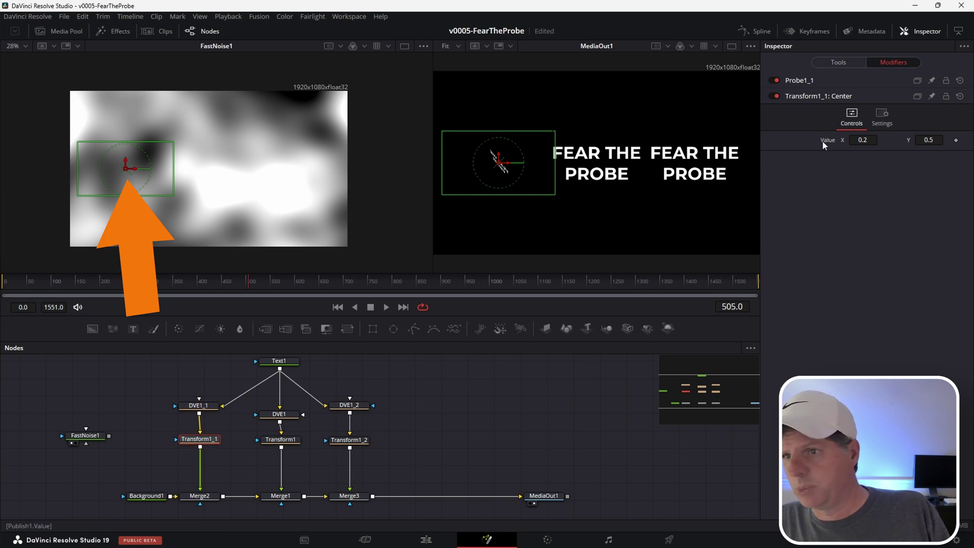
Try moving Transform1_1's Center in X and Y across the noise to test the linked probe, and undo the moves.
click(837, 63)
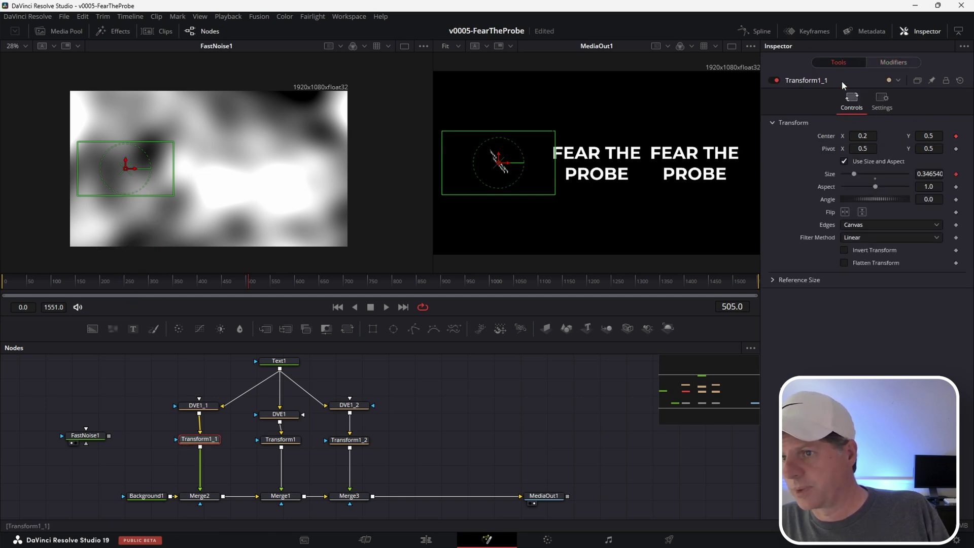
drag(855, 137, 893, 137)
key(ctrl+z)
key(ctrl+z)
key(ctrl+z)
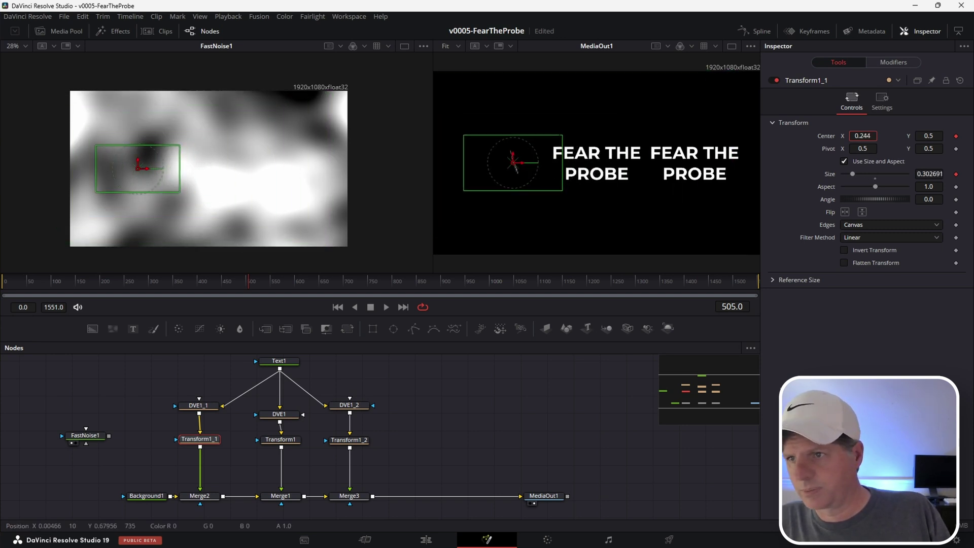
key(ctrl+z)
key(ctrl+z)
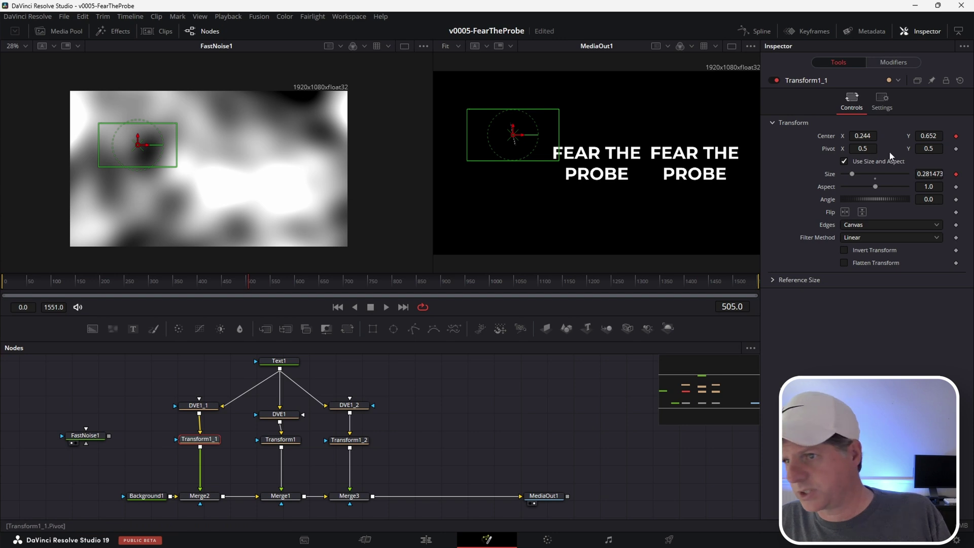
key(ctrl+z)
key(ctrl+z)
key(ctrl+z)
key(ctrl+z)
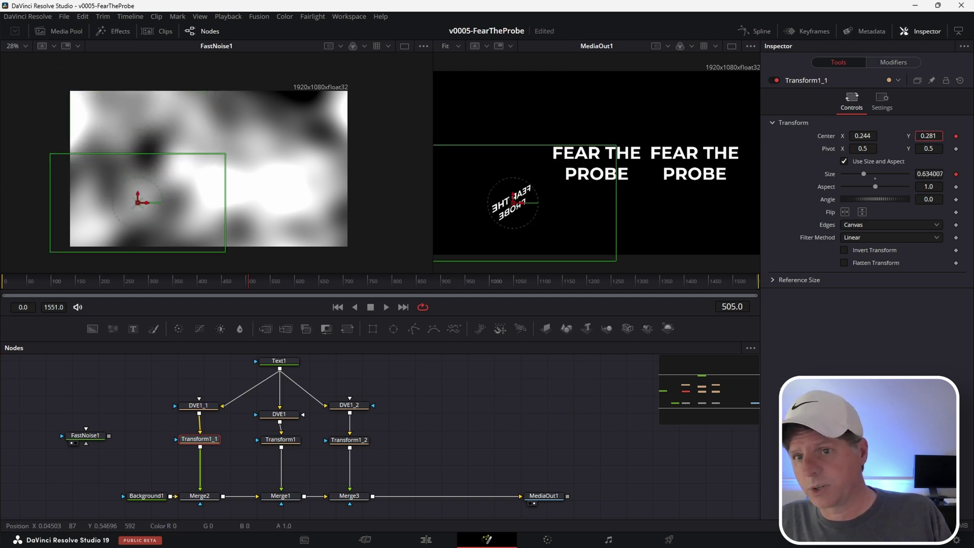
key(ctrl+z)
key(ctrl+z)
key(ctrl+z)
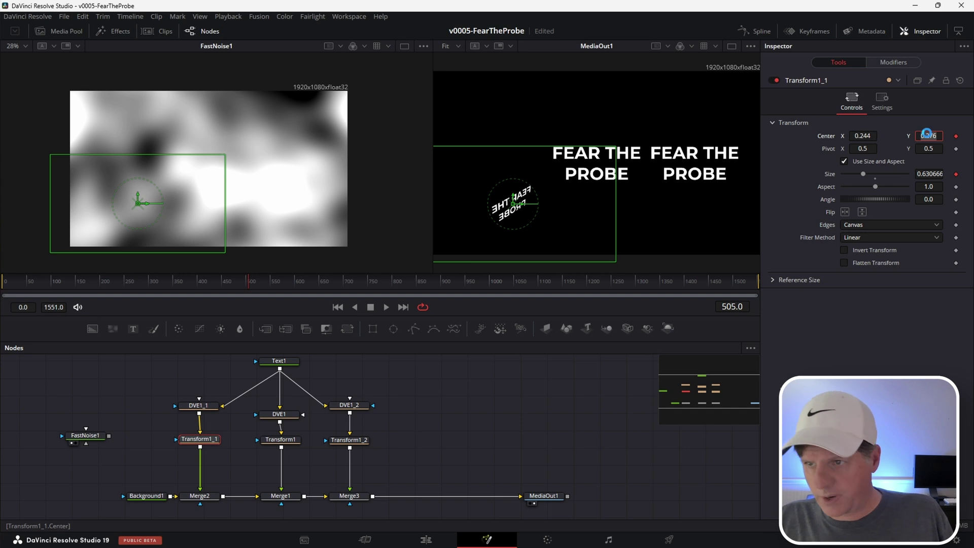
key(ctrl+z)
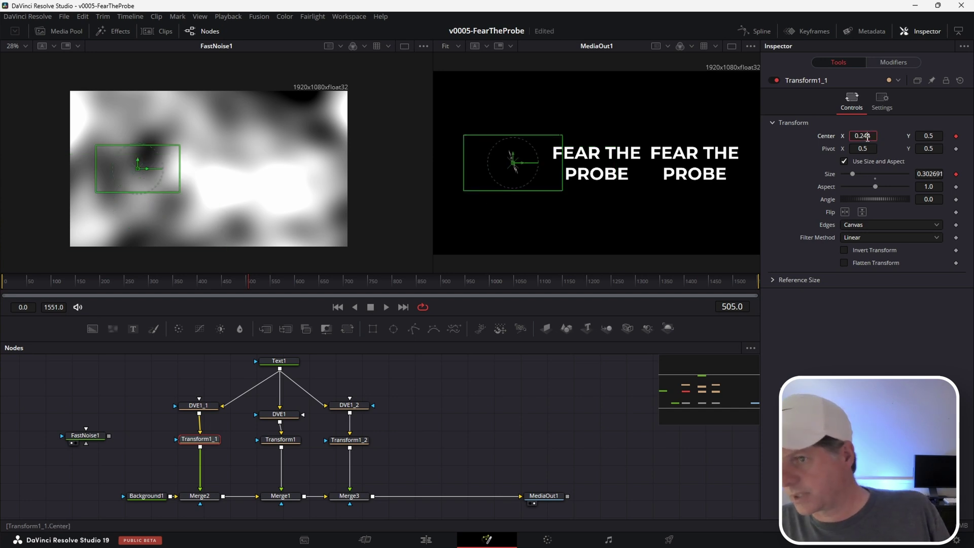
Publish the Center parameter of Transform1_2.
click(350, 405)
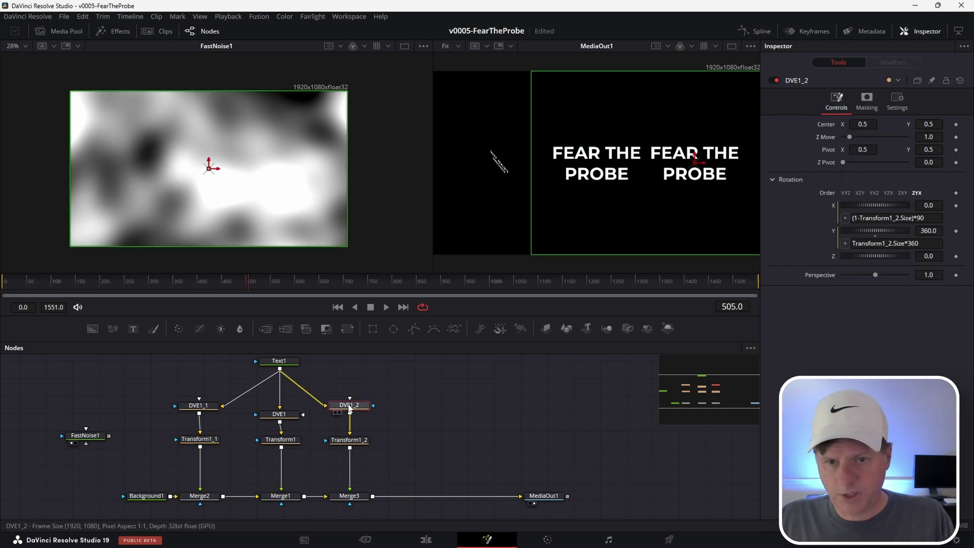
click(348, 440)
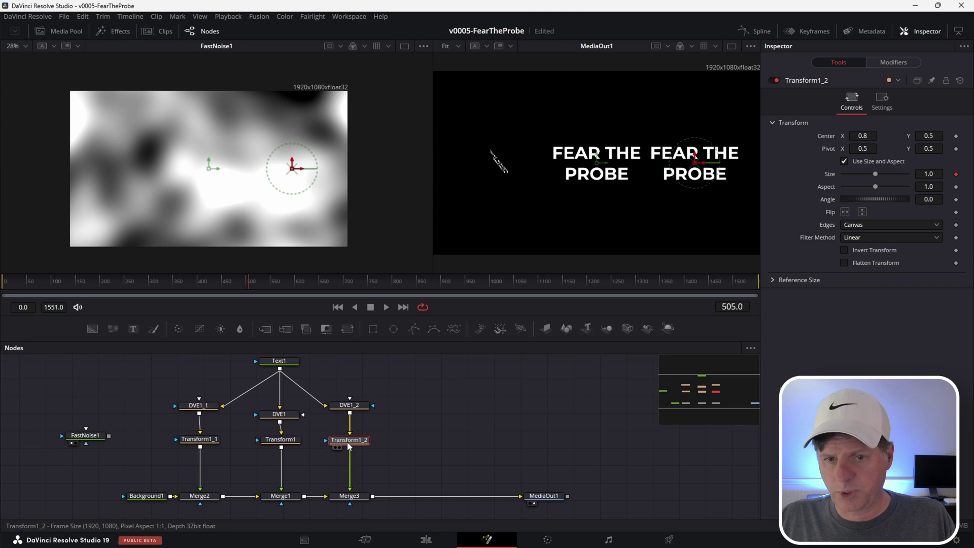
right_click(829, 140)
click(848, 157)
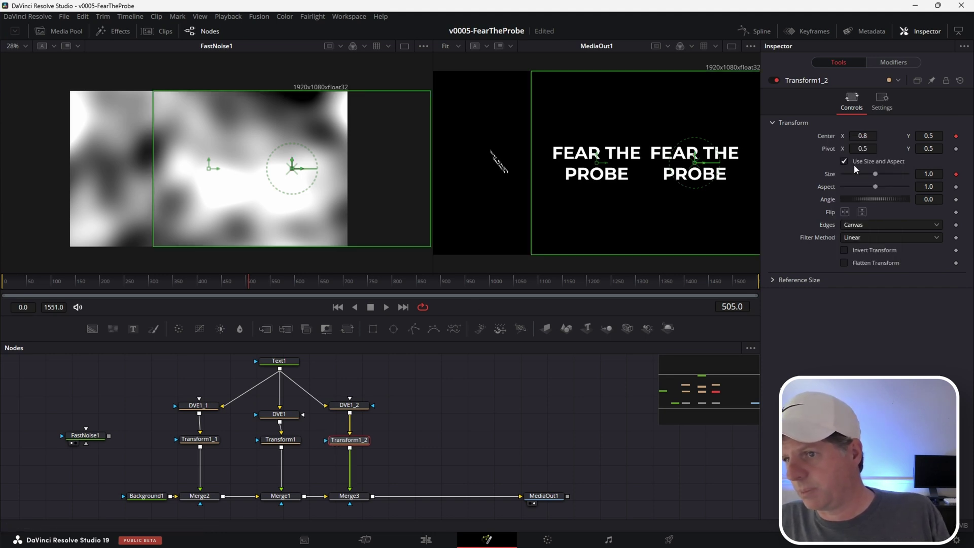
Connect the Position of Transform1_2's Probe modifier to the published Transform1_2 Center.
click(892, 62)
click(808, 86)
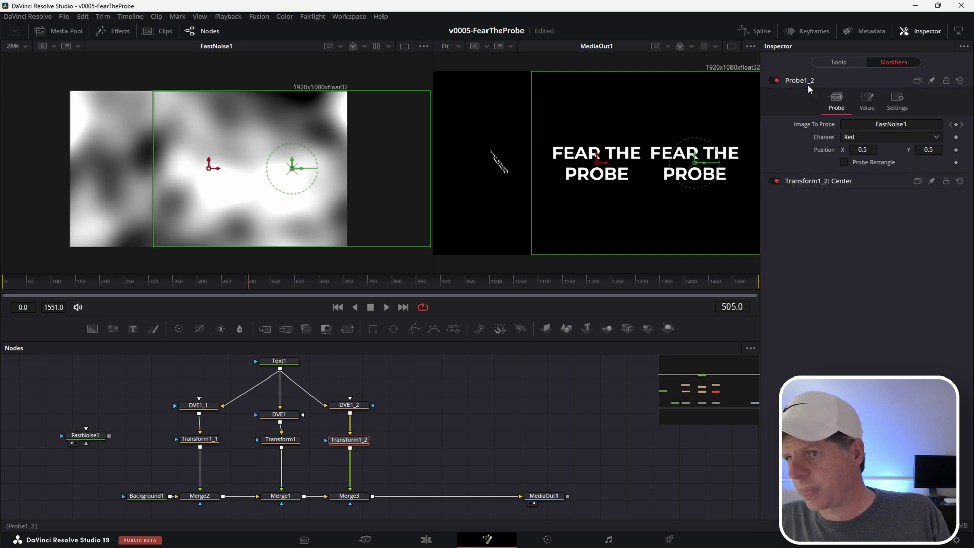
right_click(828, 149)
mouse_move(881, 203)
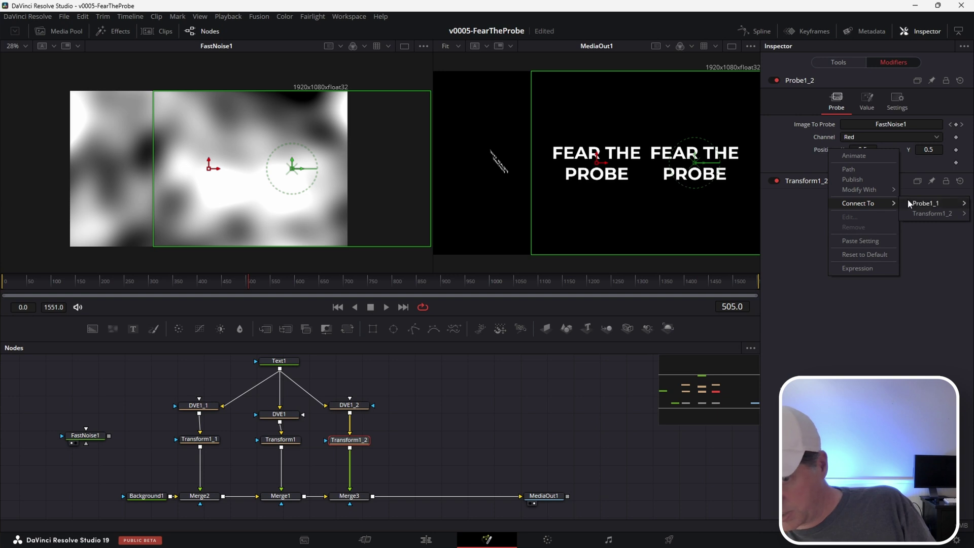
click(888, 222)
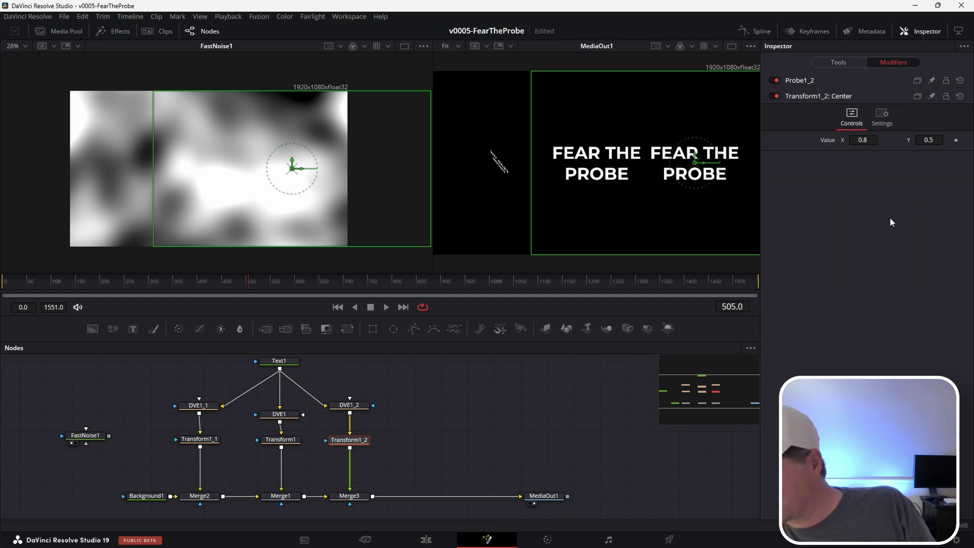
Set FastNoise1's Seethe to 0.282.
drag(687, 141, 654, 148)
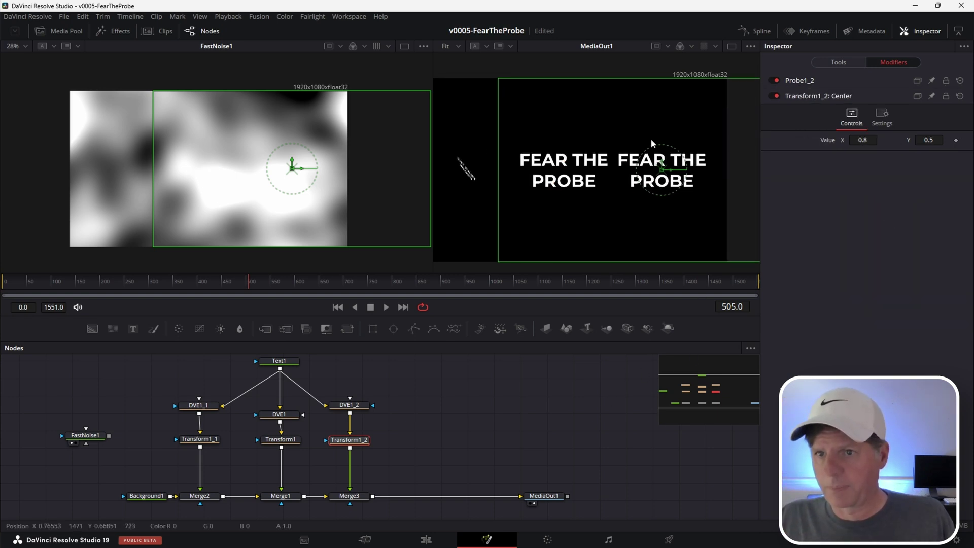
click(85, 435)
mouse_move(893, 253)
mouse_down()
mouse_move(860, 251)
mouse_move(918, 253)
mouse_move(848, 254)
mouse_move(875, 254)
mouse_up()
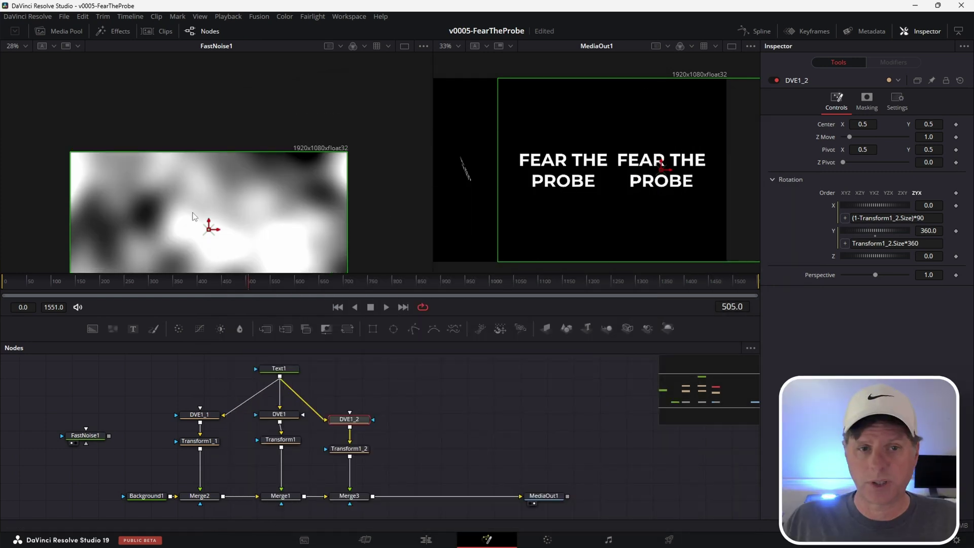
Switch FastNoise1's color type to Gradient with the Linear gradient type, and lower the noise Detail to 0.0.
click(85, 435)
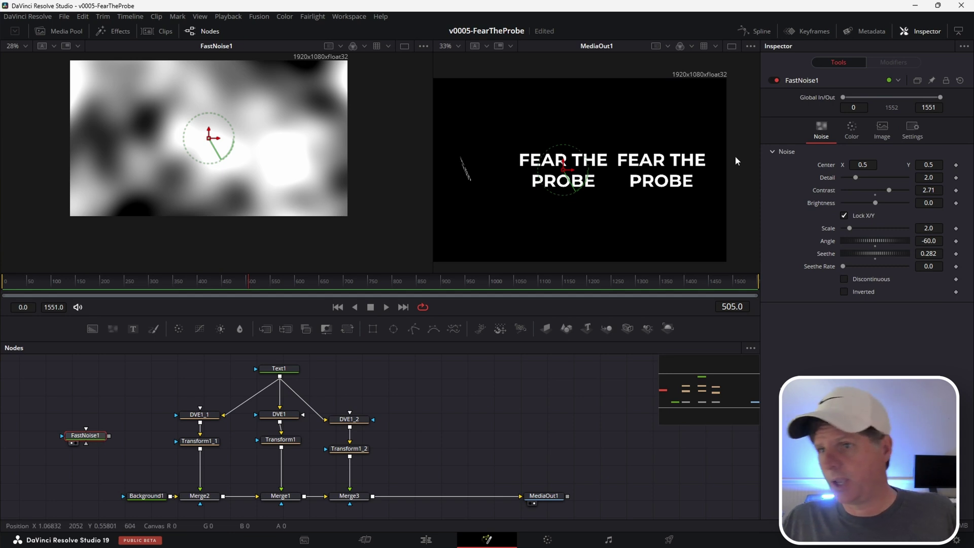
click(851, 129)
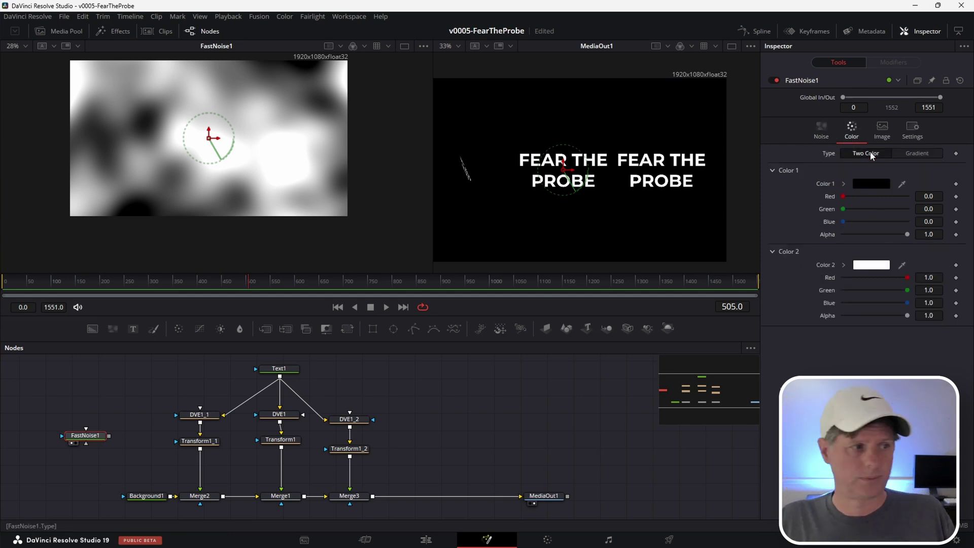
click(911, 154)
click(863, 183)
click(863, 208)
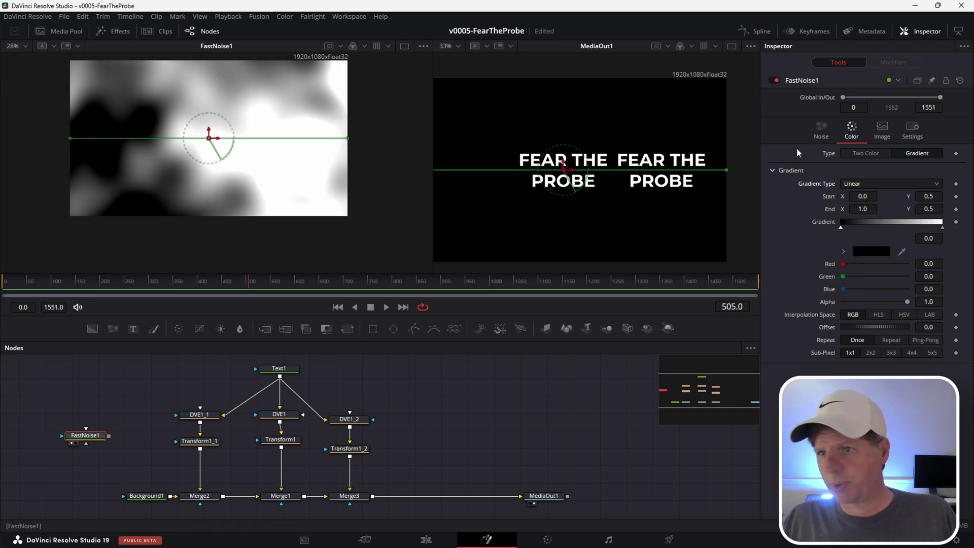
click(823, 129)
drag(856, 178, 843, 179)
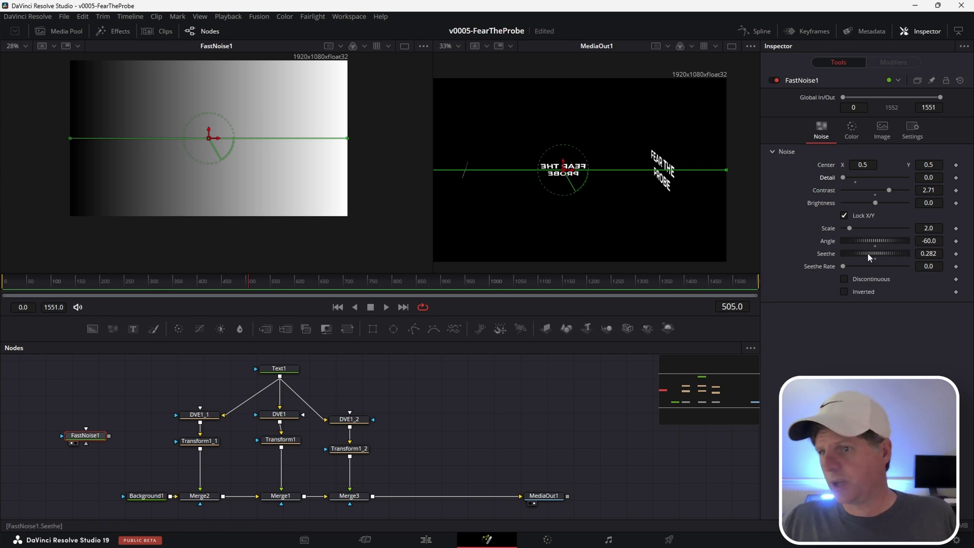
Try FastNoise1's gradient with Ping-Pong repeat, its start moved to about X 0.475, Y 0.523, and an Offset of -1.319.
click(851, 129)
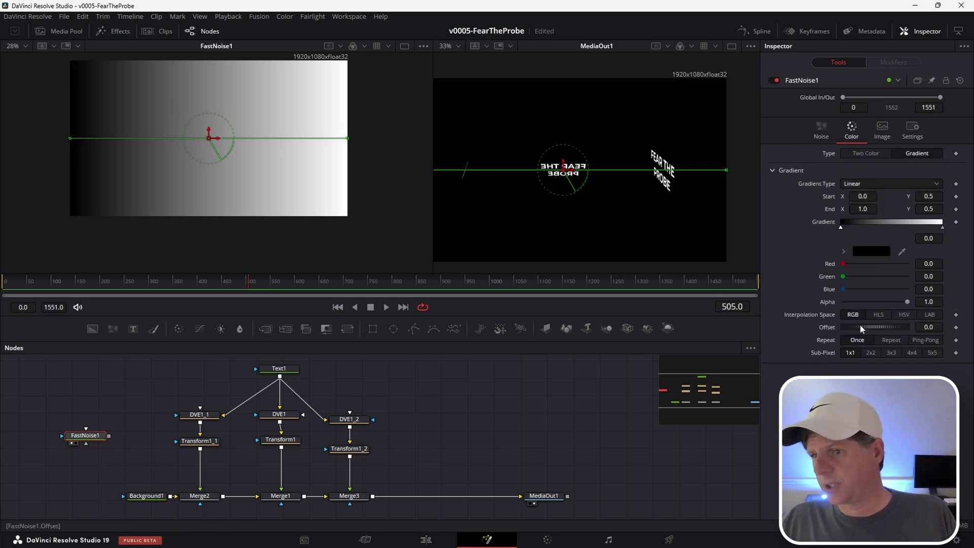
mouse_move(862, 323)
mouse_down()
mouse_move(918, 321)
mouse_move(822, 326)
mouse_move(933, 329)
mouse_move(853, 332)
mouse_move(867, 329)
mouse_up()
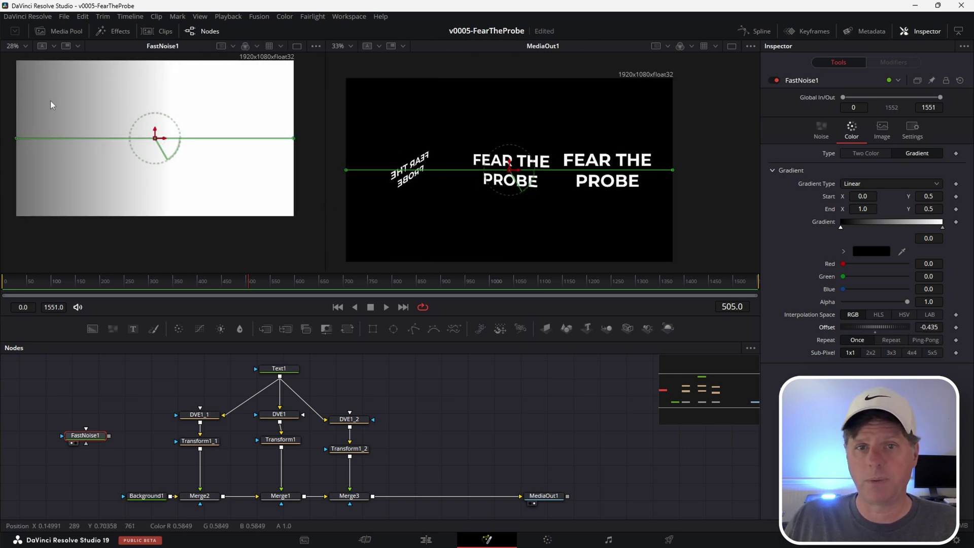
click(923, 341)
drag(16, 140, 148, 135)
drag(904, 330, 863, 327)
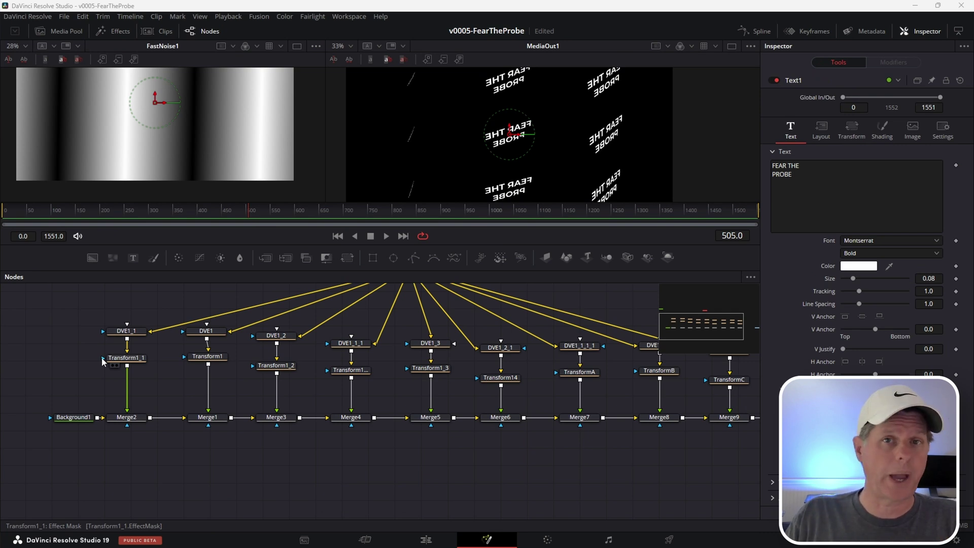
Center the Text1 node above its DVE branches and move the FastNoise1 node closer to them.
scroll(367, 328, up, 3)
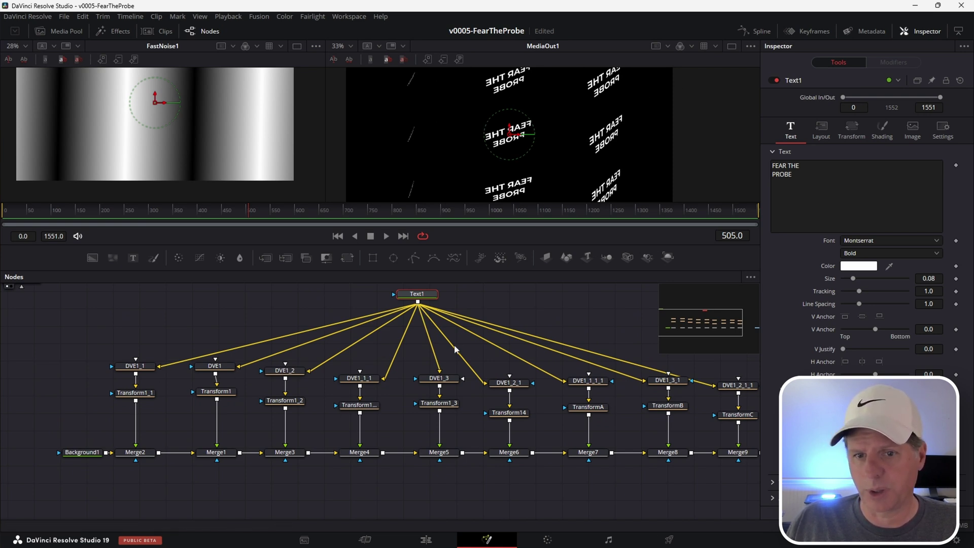
drag(417, 296, 439, 293)
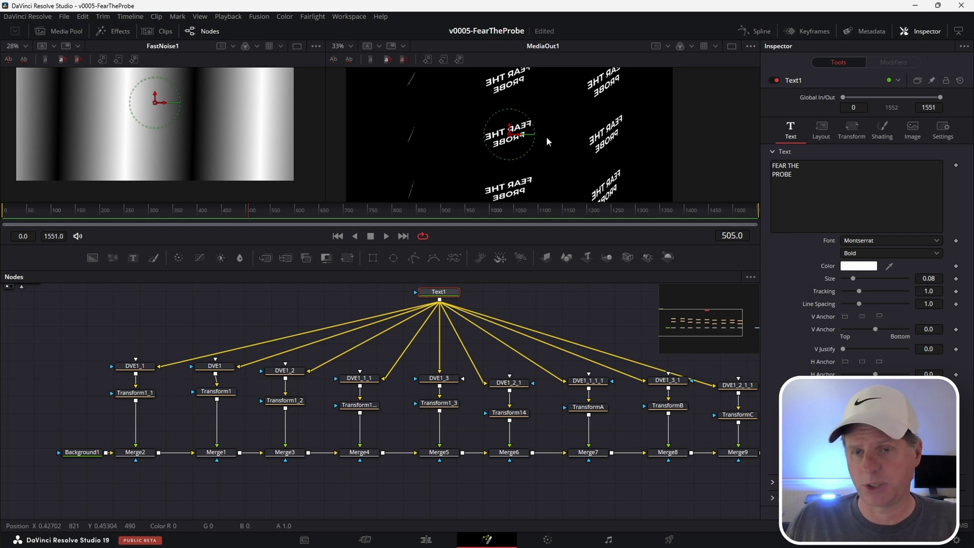
drag(74, 335, 200, 395)
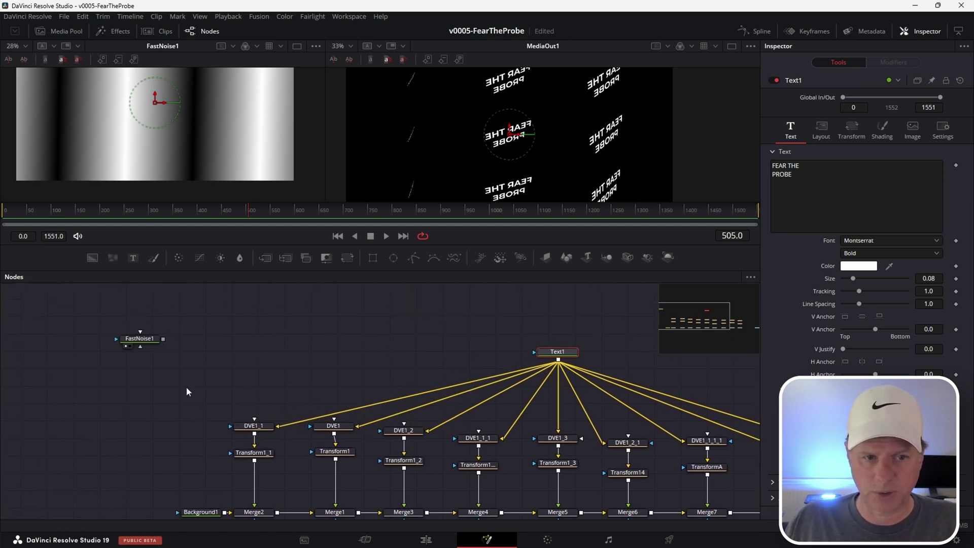
drag(145, 346, 164, 389)
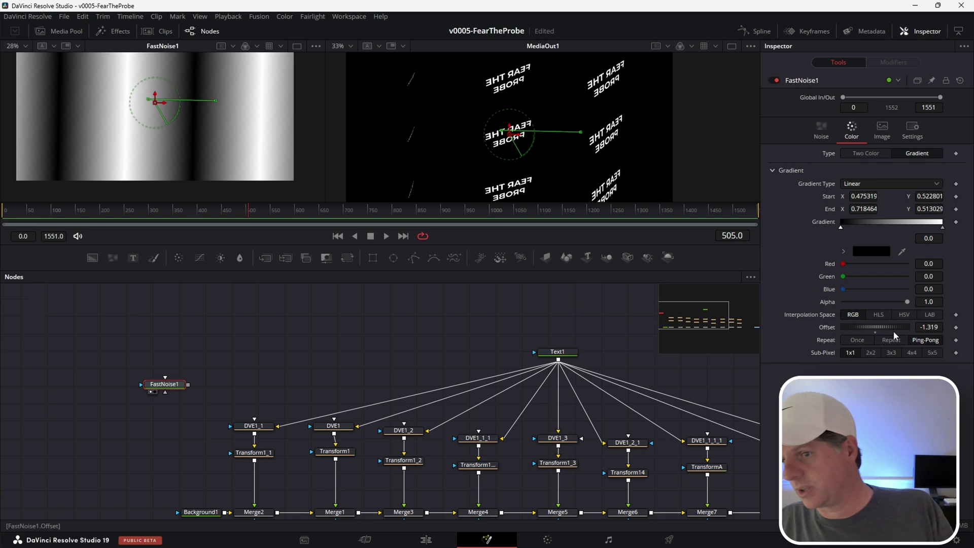
Try gradient Offsets of -2.0 and -3.181 on FastNoise1, with the noise Detail raised to 1.81.
drag(880, 327, 865, 327)
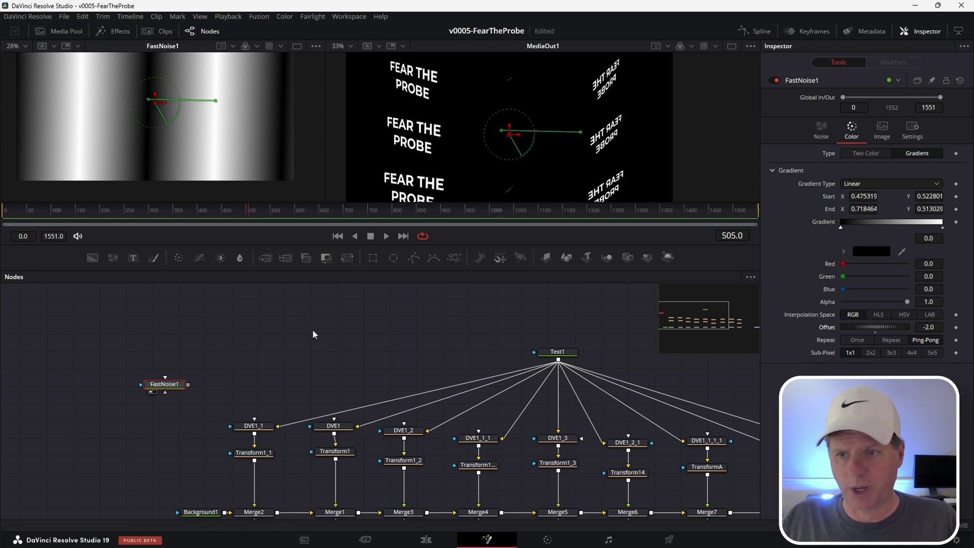
click(821, 130)
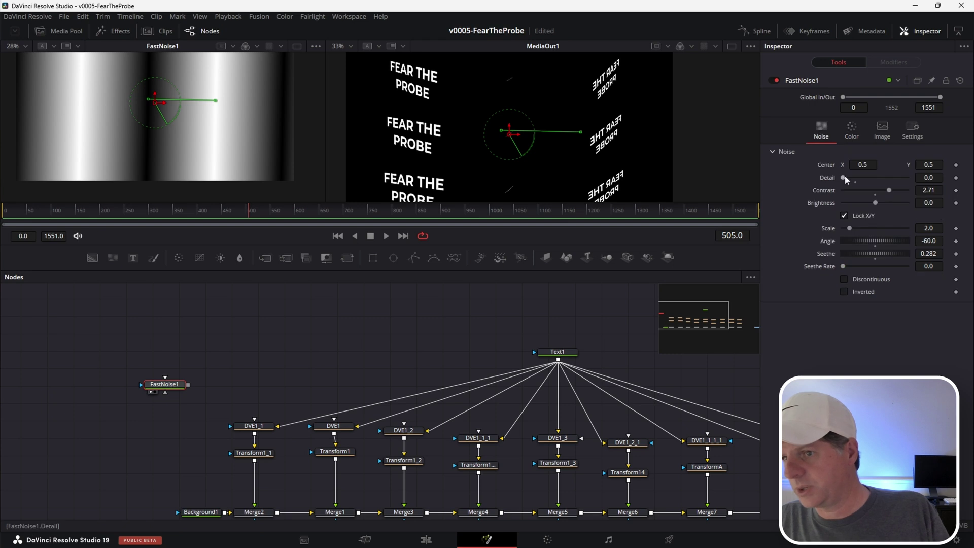
drag(844, 176, 854, 177)
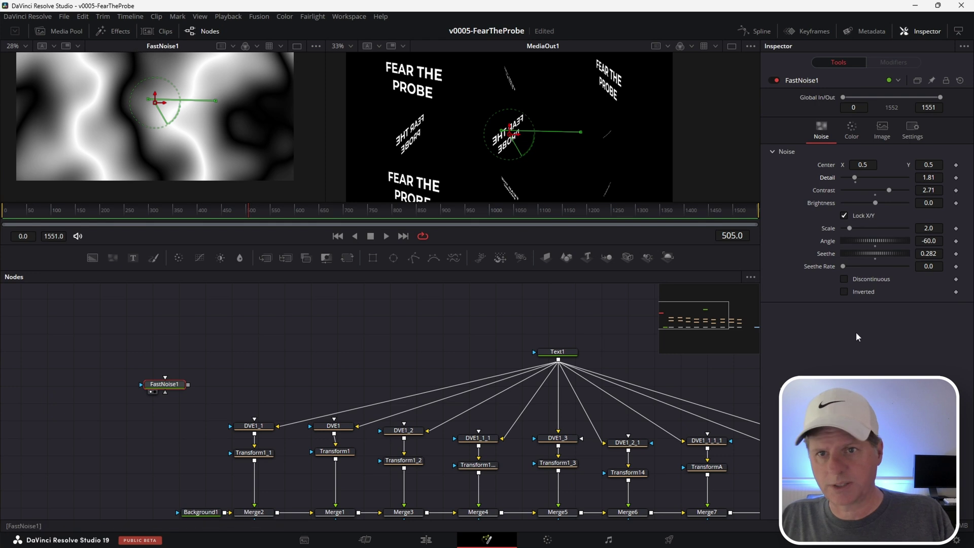
click(851, 132)
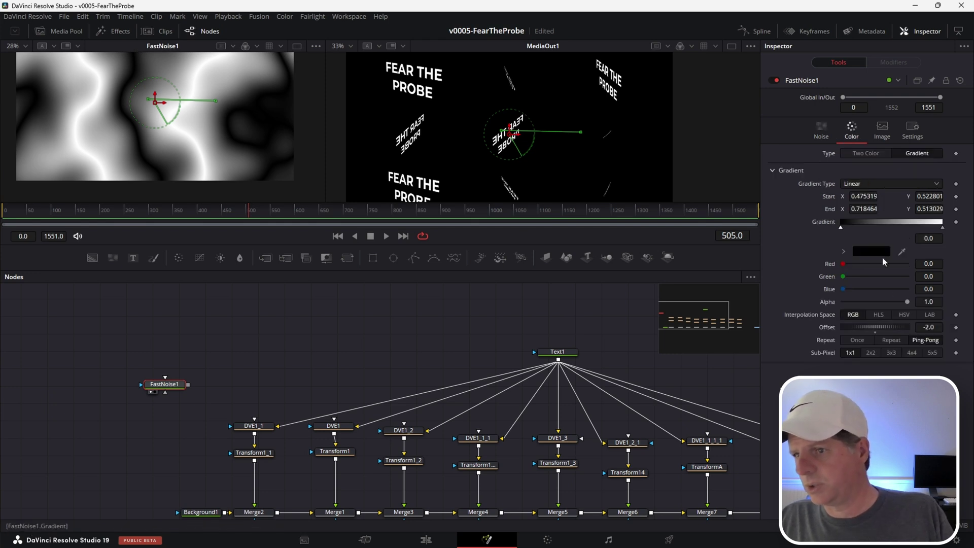
drag(888, 324, 801, 327)
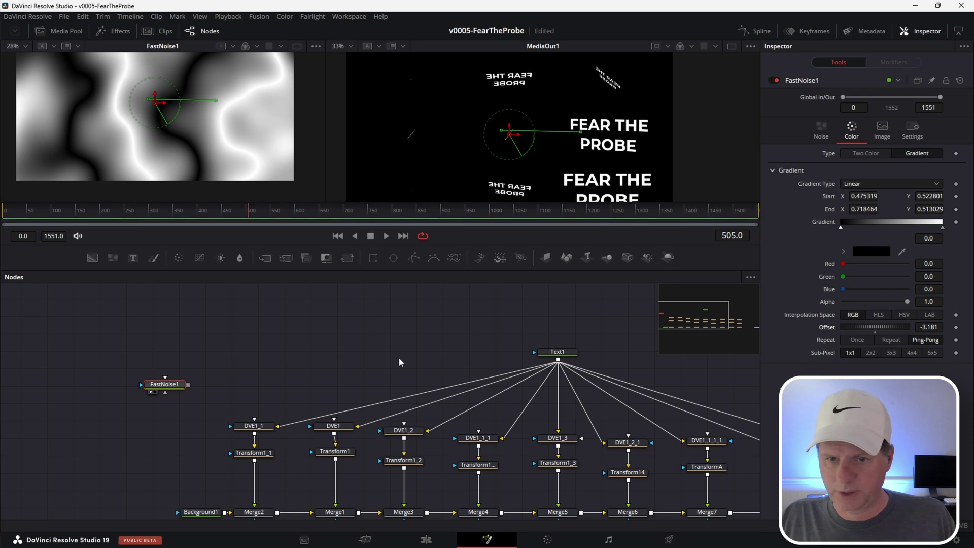
Enlarge the viewer area over the node graph and shift FastNoise1's gradient Offset to -3.71.
scroll(399, 361, down, 2)
scroll(399, 361, down, 1)
drag(428, 277, 428, 428)
drag(872, 327, 838, 199)
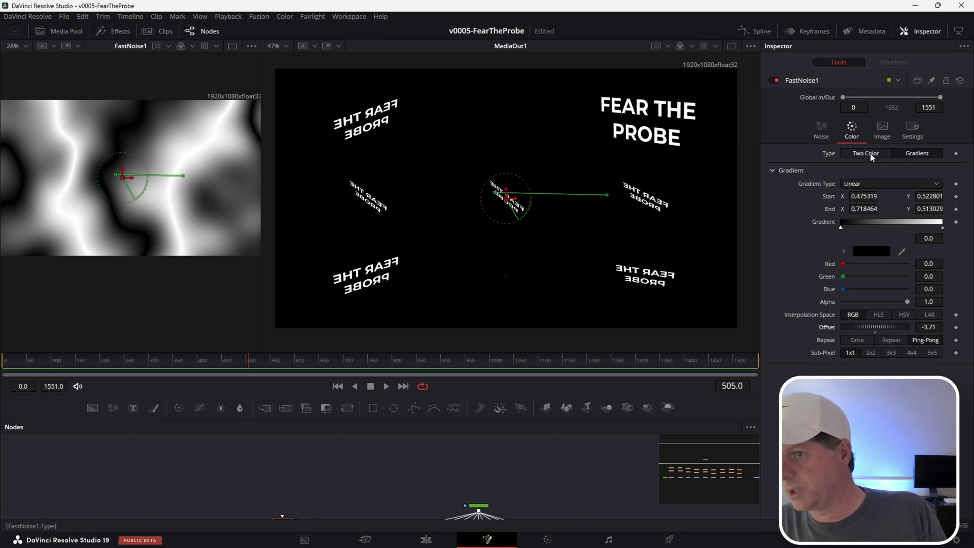
click(874, 185)
click(874, 185)
click(874, 185)
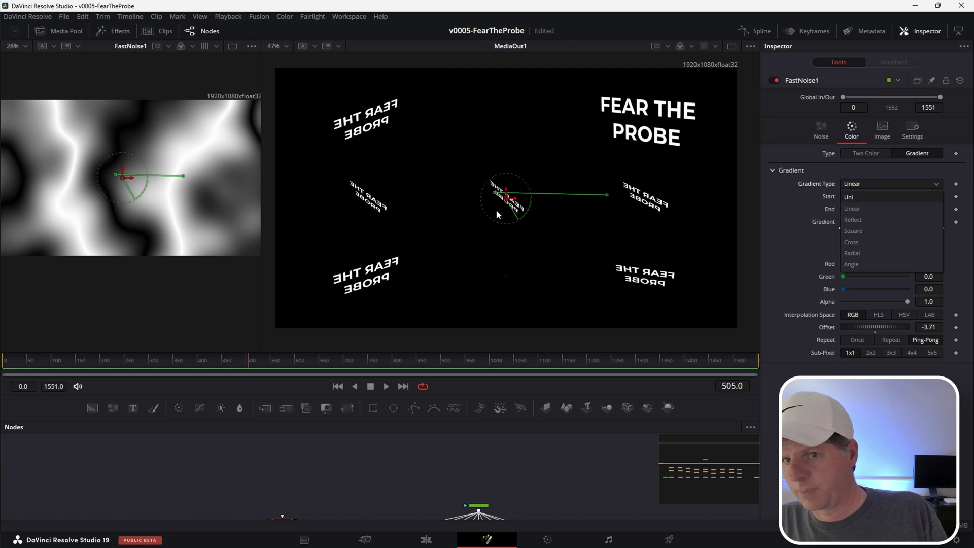
Set FastNoise1's Detail to 0.0 and stretch its gradient diagonally from the frame's upper-left corner to its lower-right corner.
click(822, 133)
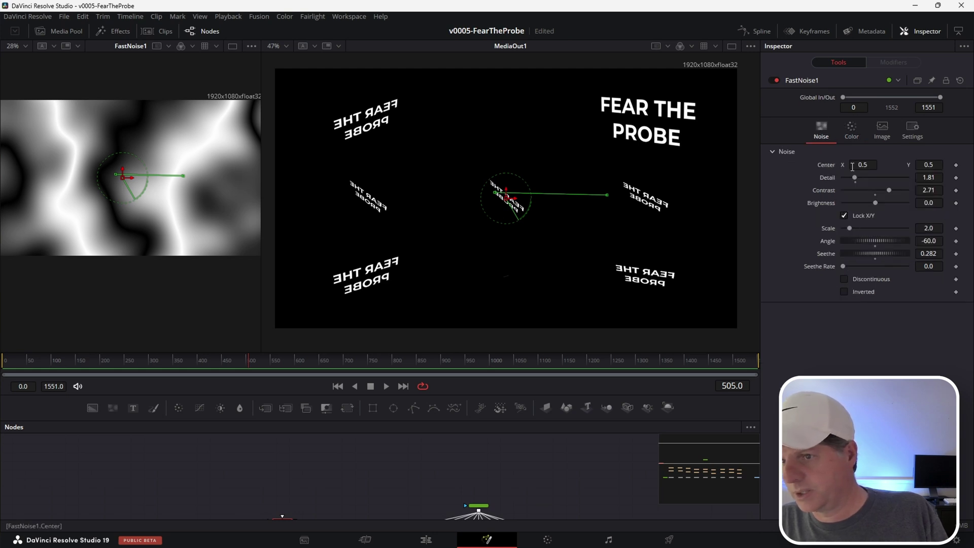
drag(855, 178, 811, 180)
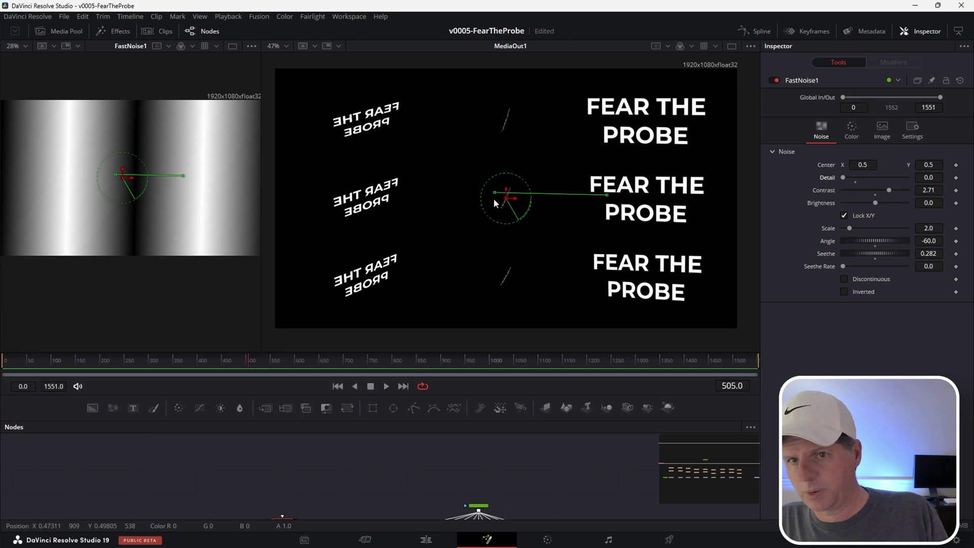
drag(495, 196, 280, 66)
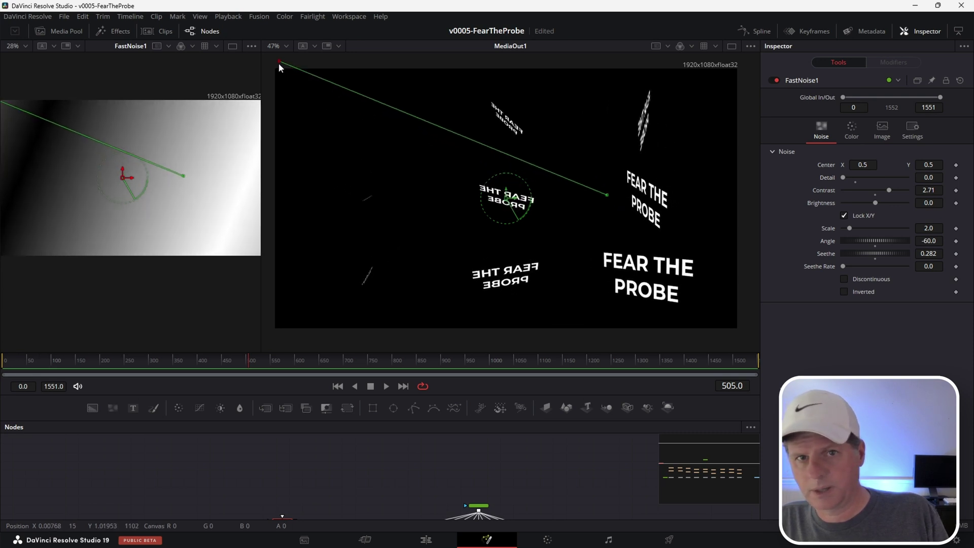
drag(605, 196, 738, 334)
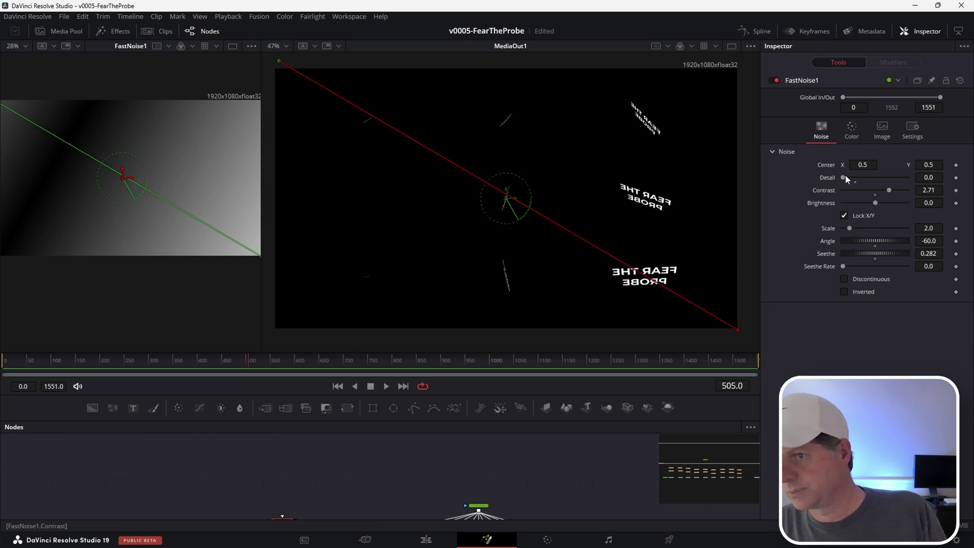
Set FastNoise1's gradient Repeat to Once, reset its Offset to 0.0, and test shifting the offset.
click(853, 130)
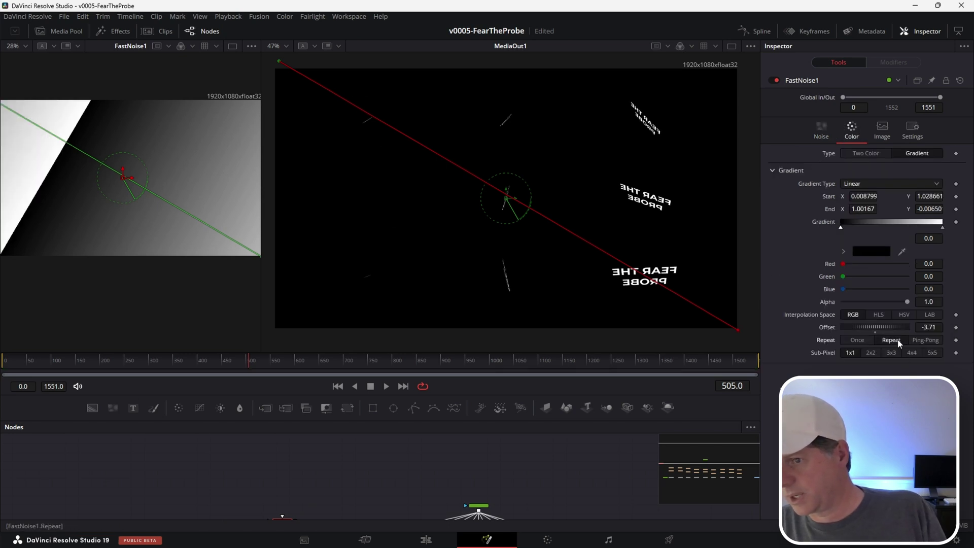
click(857, 340)
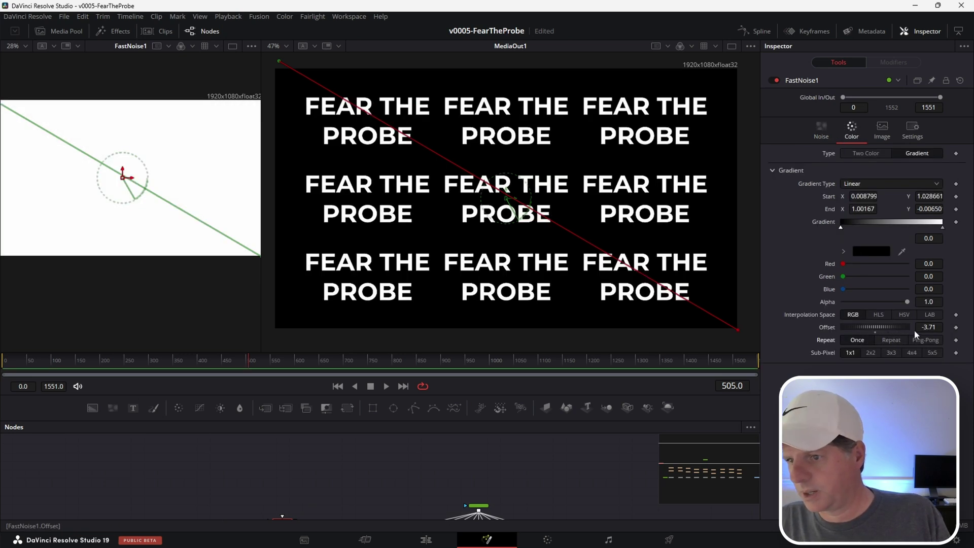
double_click(846, 327)
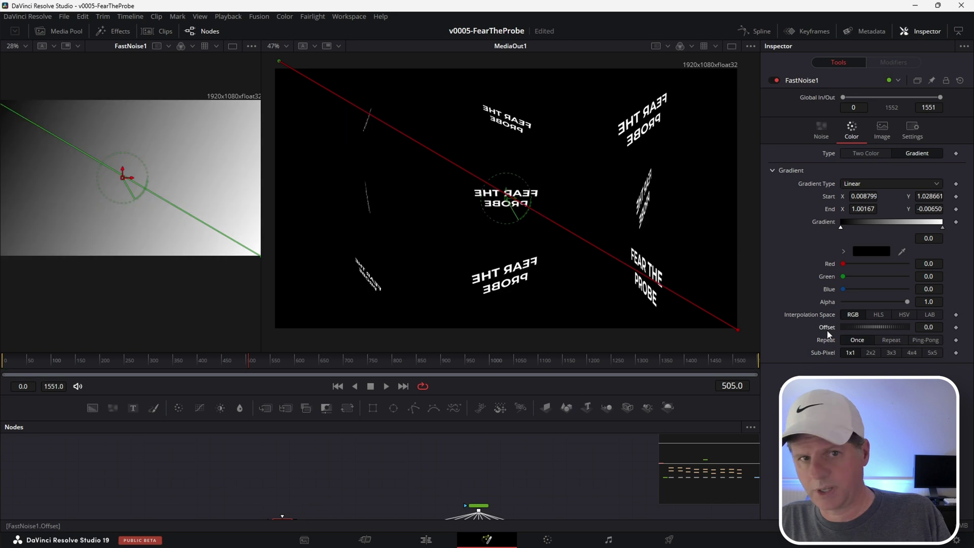
drag(865, 330, 817, 324)
Raise FastNoise1's Detail to 2.68 and set its Seethe Rate to 0.063.
click(822, 129)
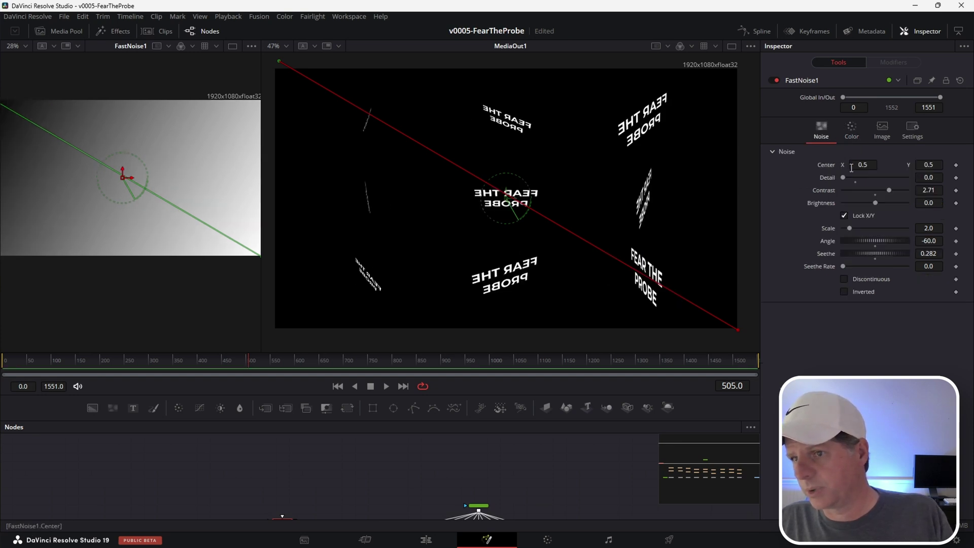
drag(844, 179, 860, 177)
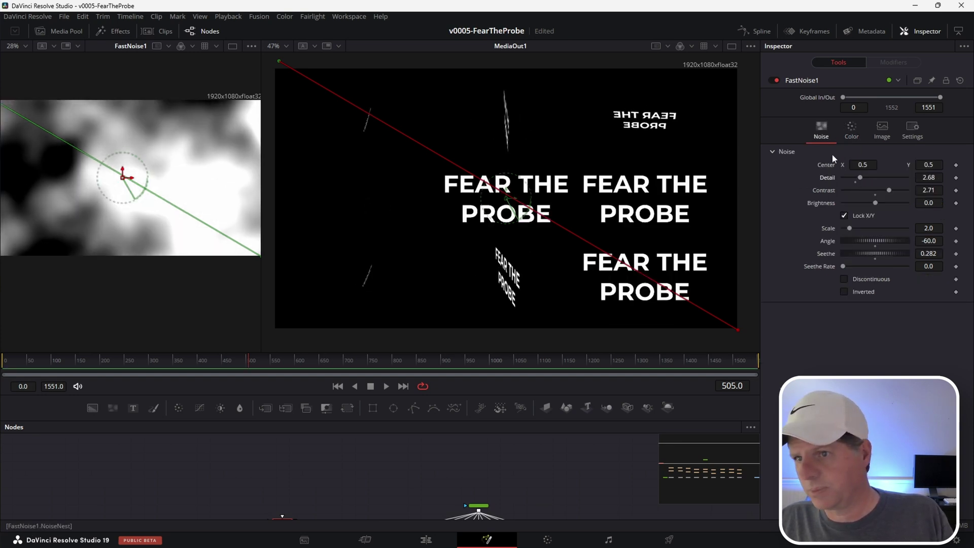
drag(844, 268, 847, 269)
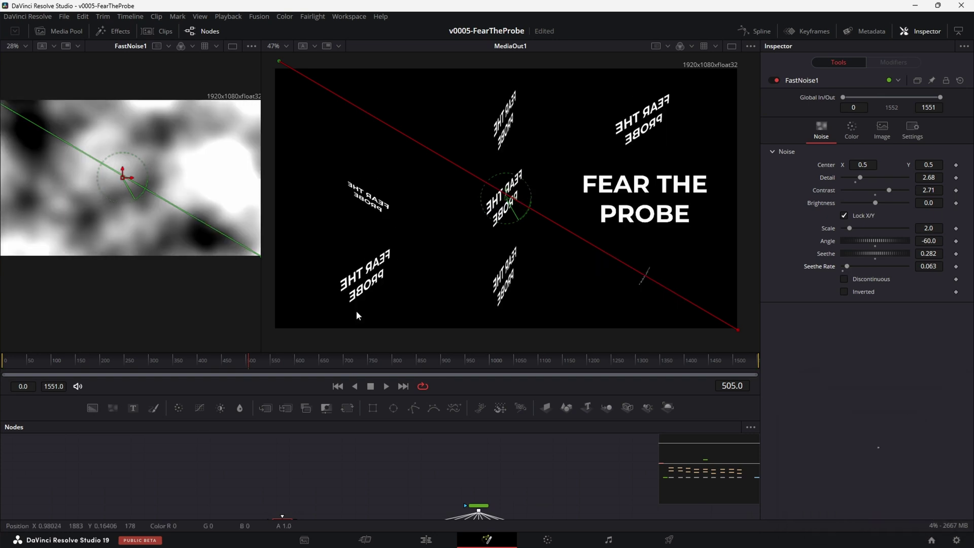